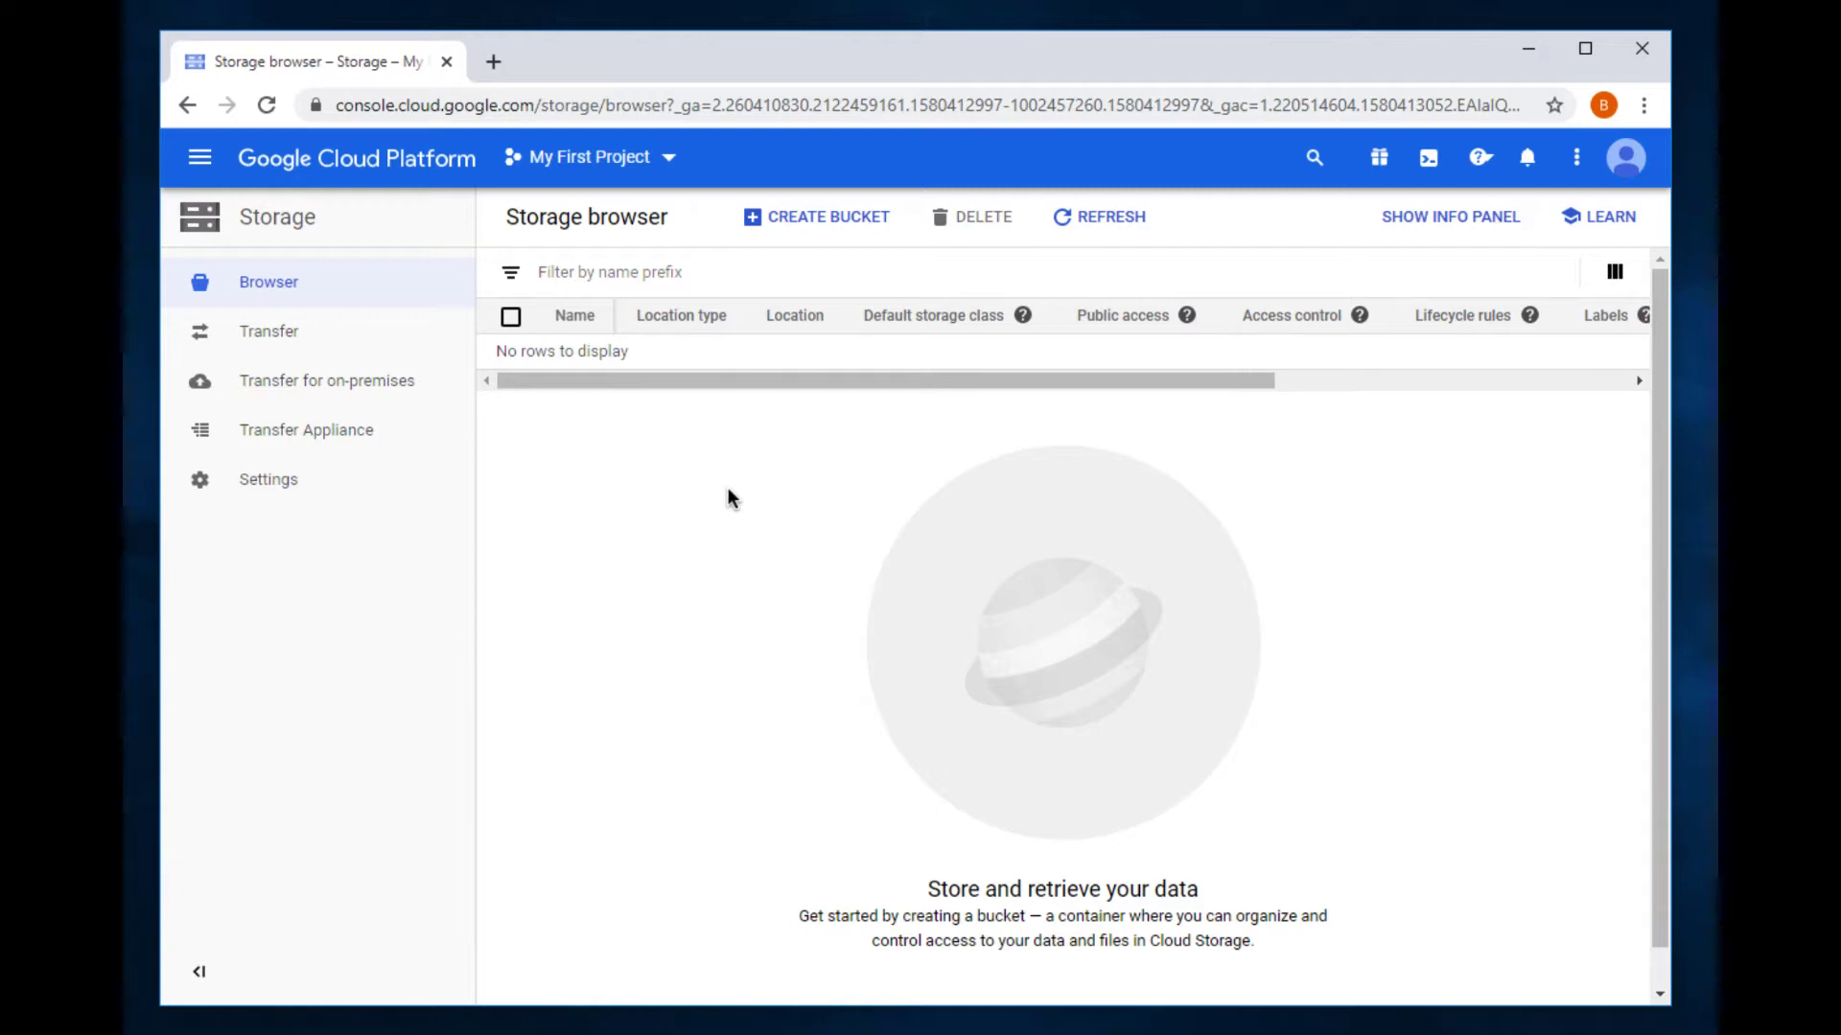
Step: Create a storage bucket named retrospect-backup-demo with default settings
left_click(796, 215)
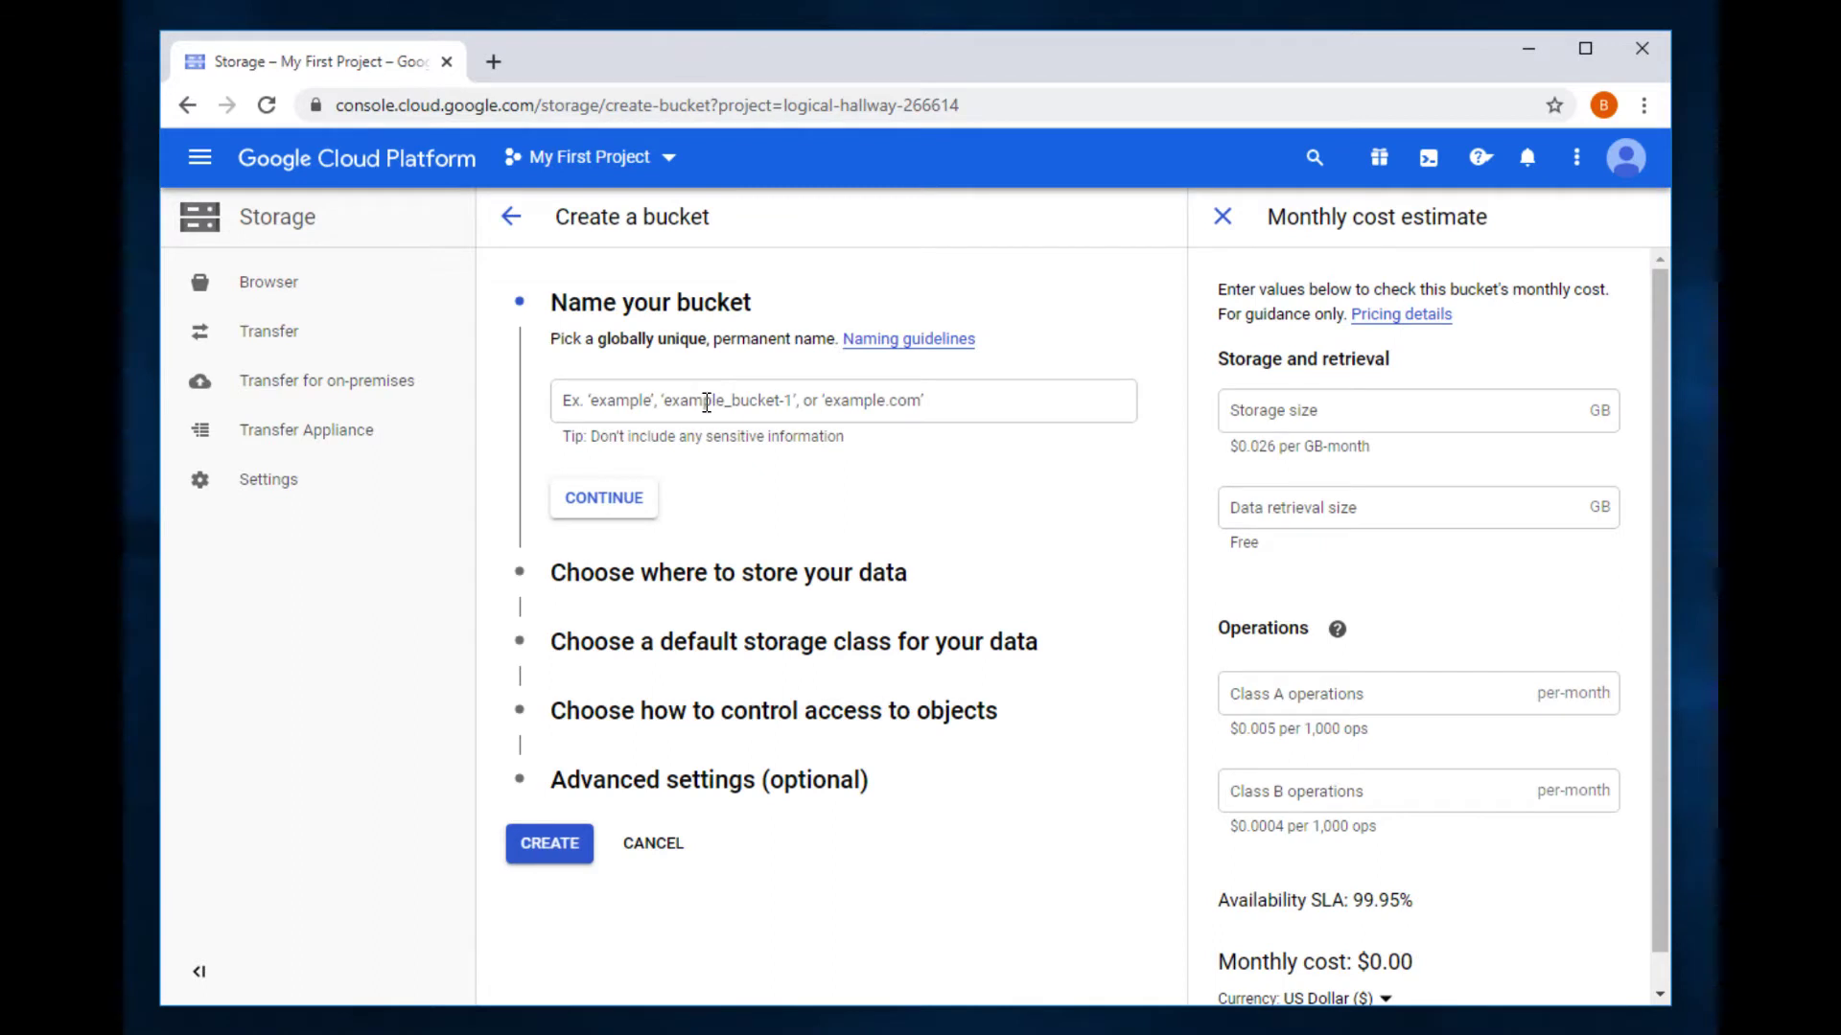
left_click(705, 402)
type("retrospect-backup-demo")
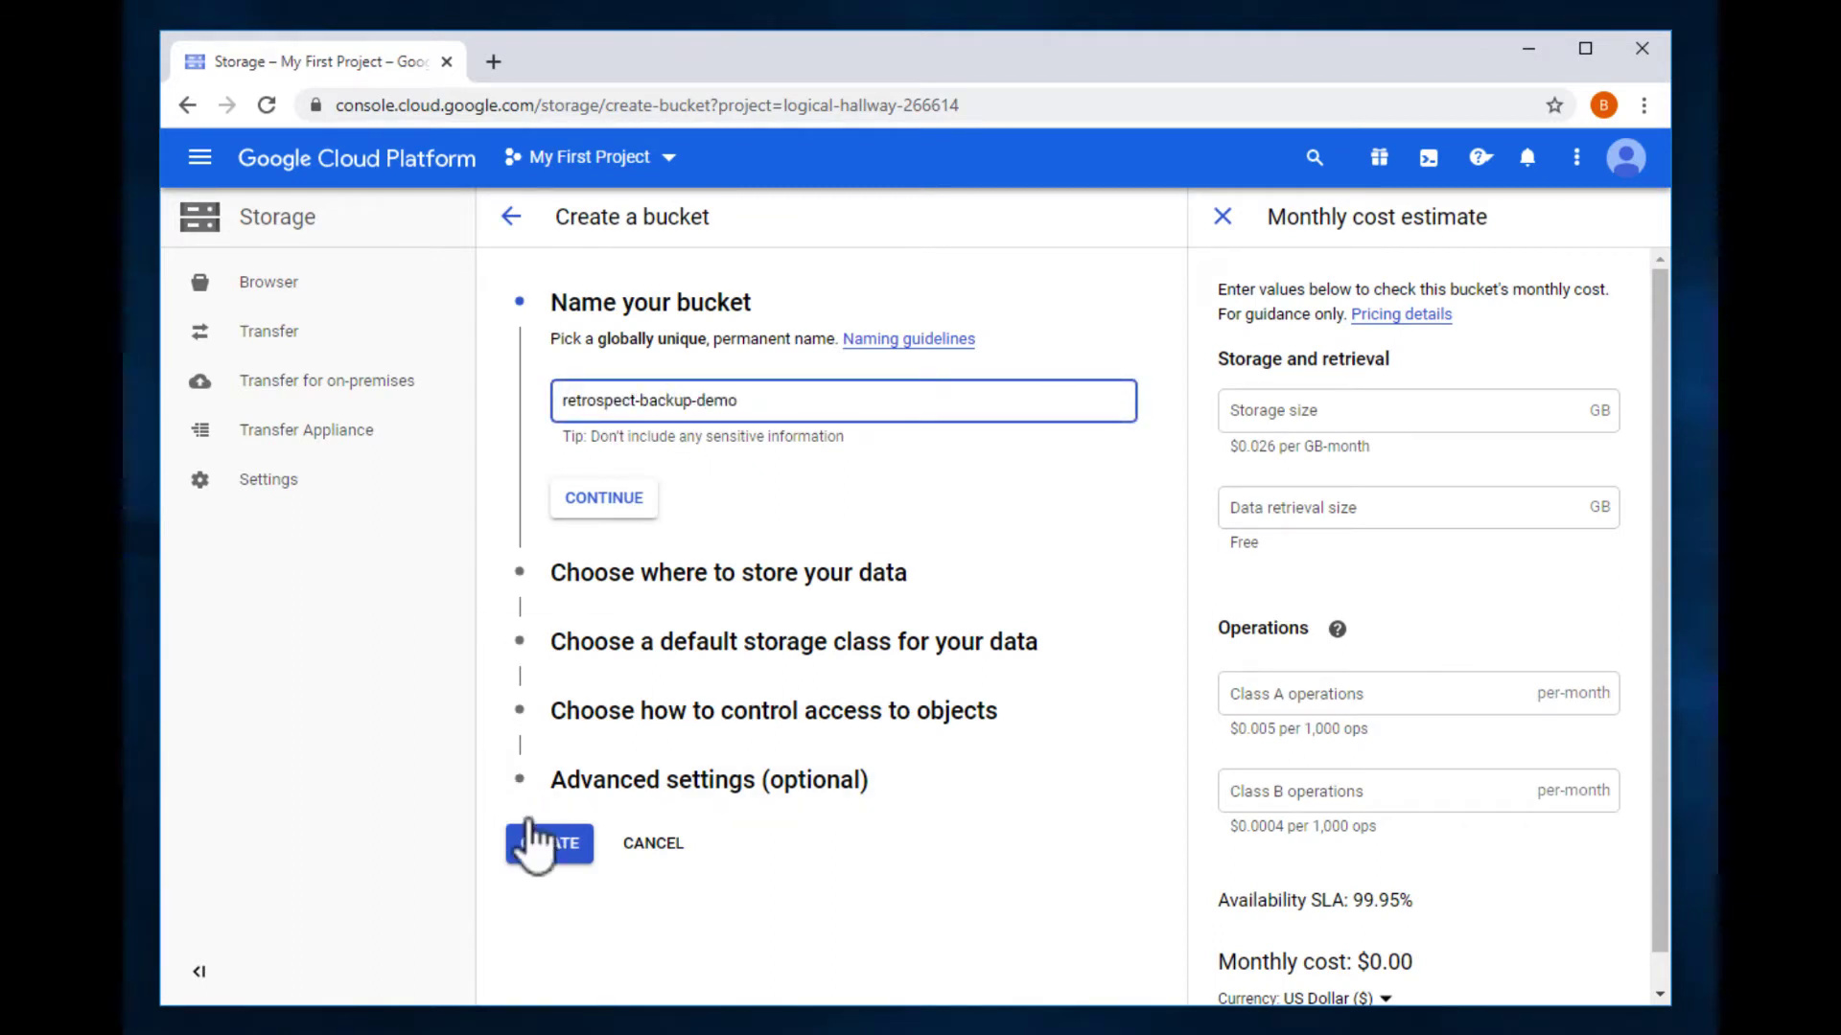
left_click(533, 847)
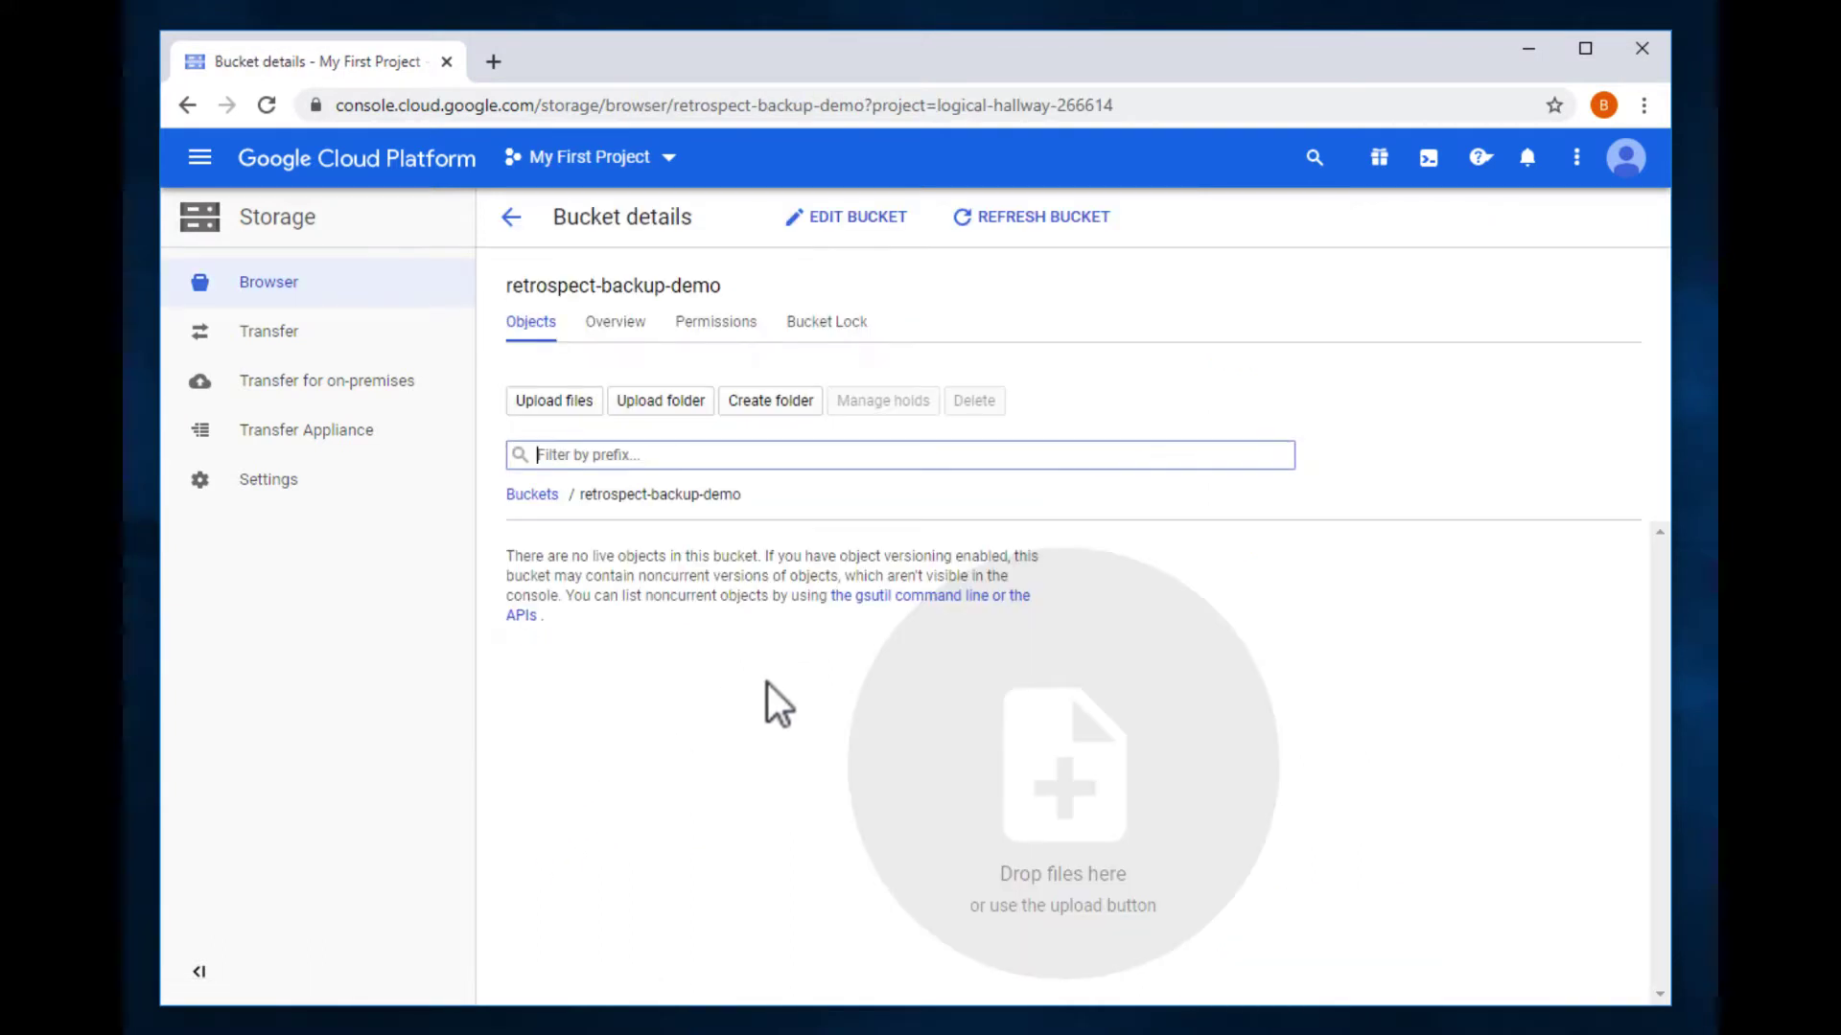
Step: Generate a user-account HMAC key in the Cloud Storage Interoperability settings
left_click(256, 483)
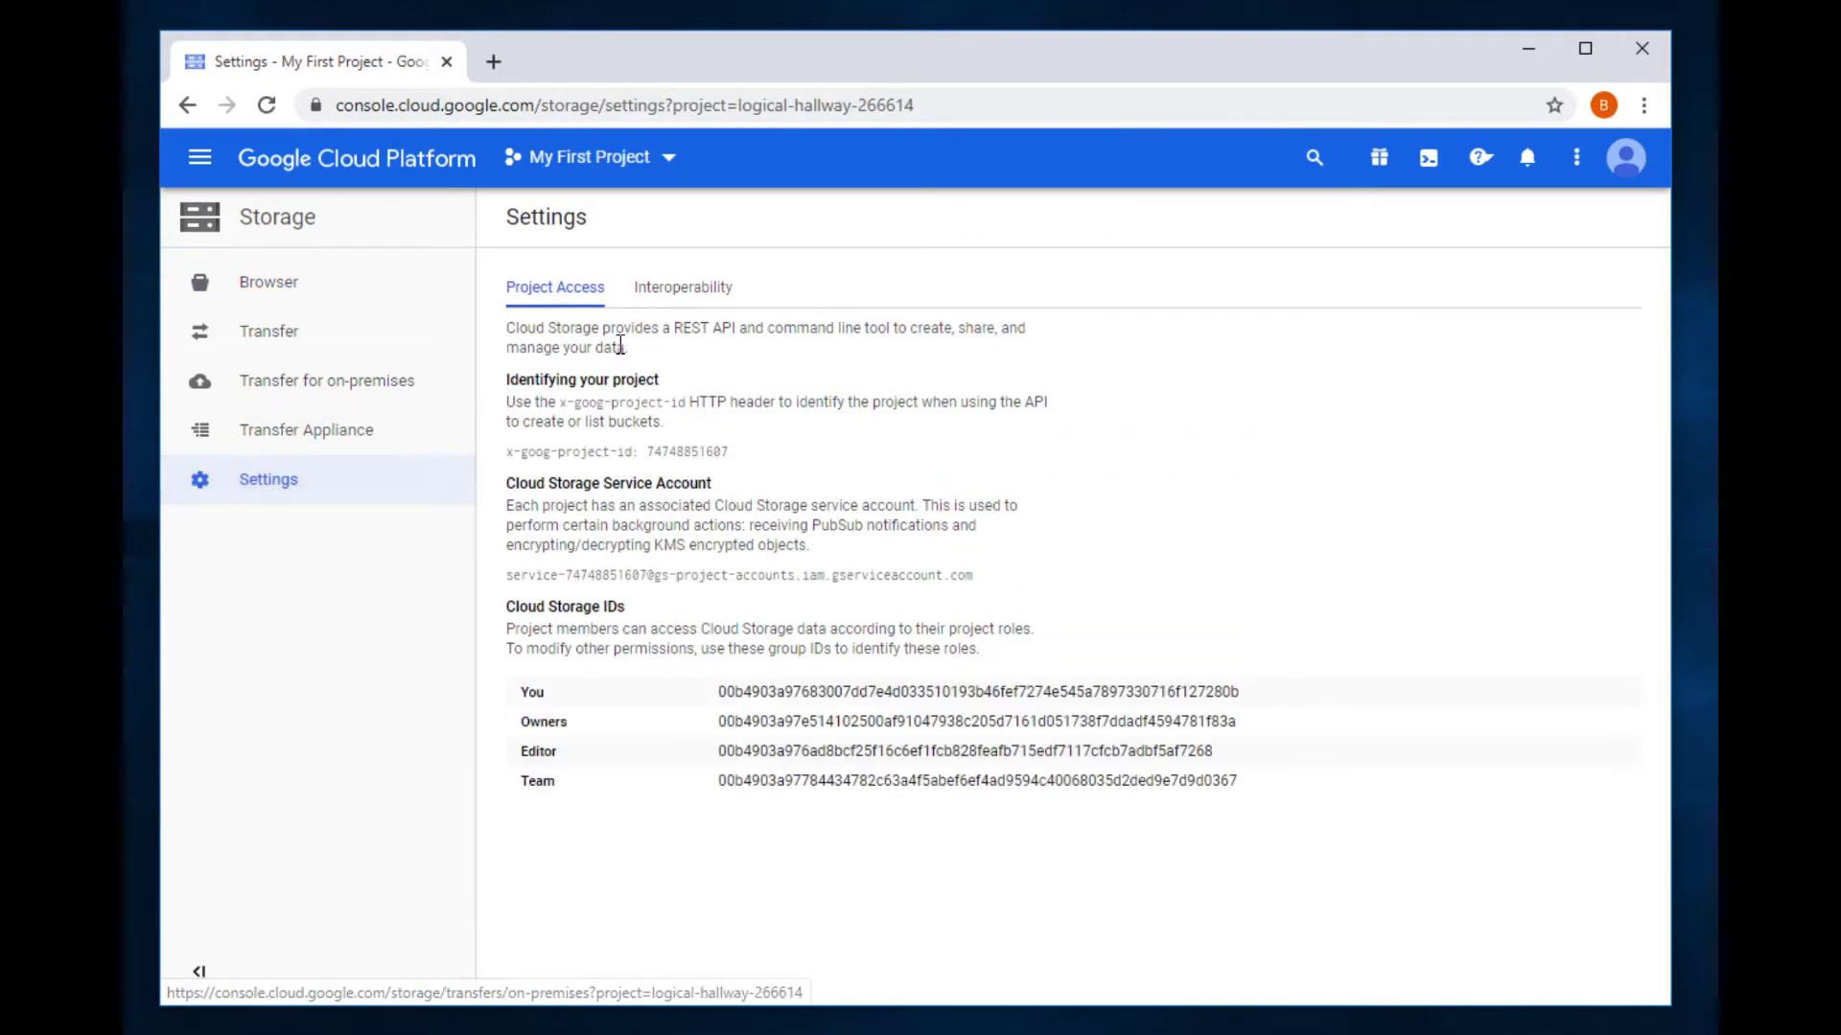
left_click(674, 290)
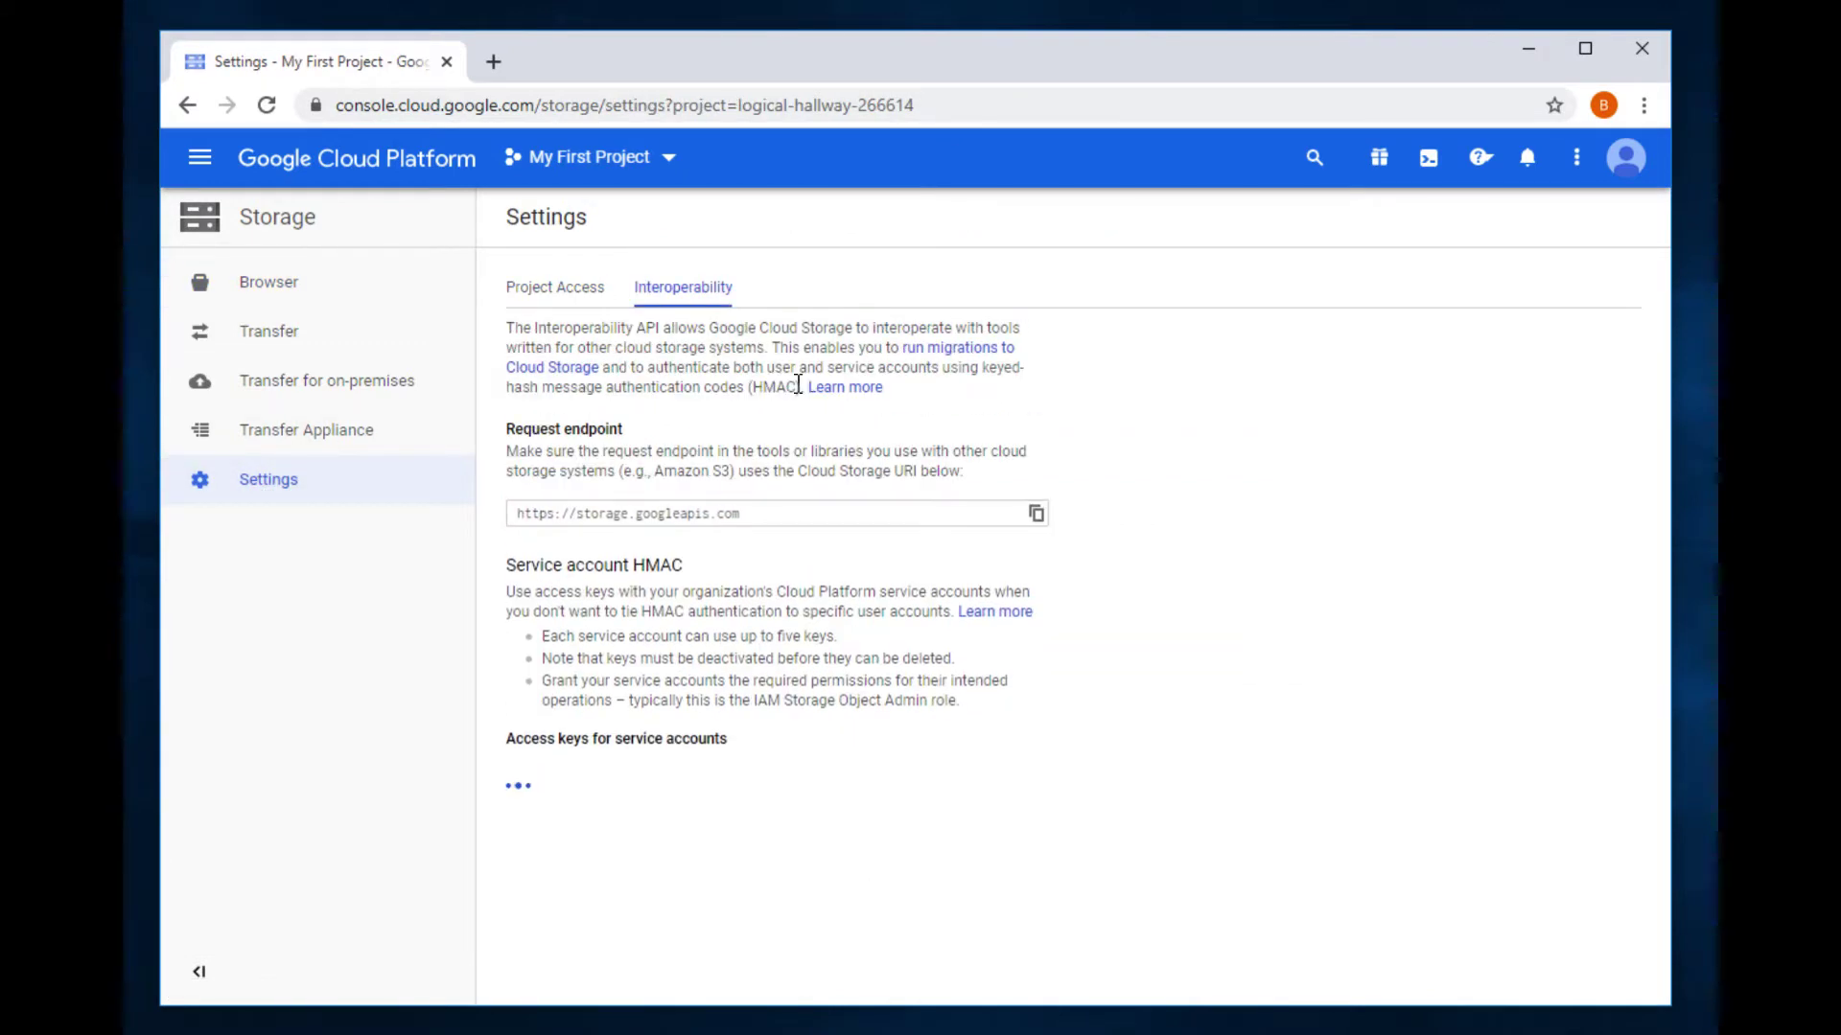
scroll(1131, 604, "down", 2)
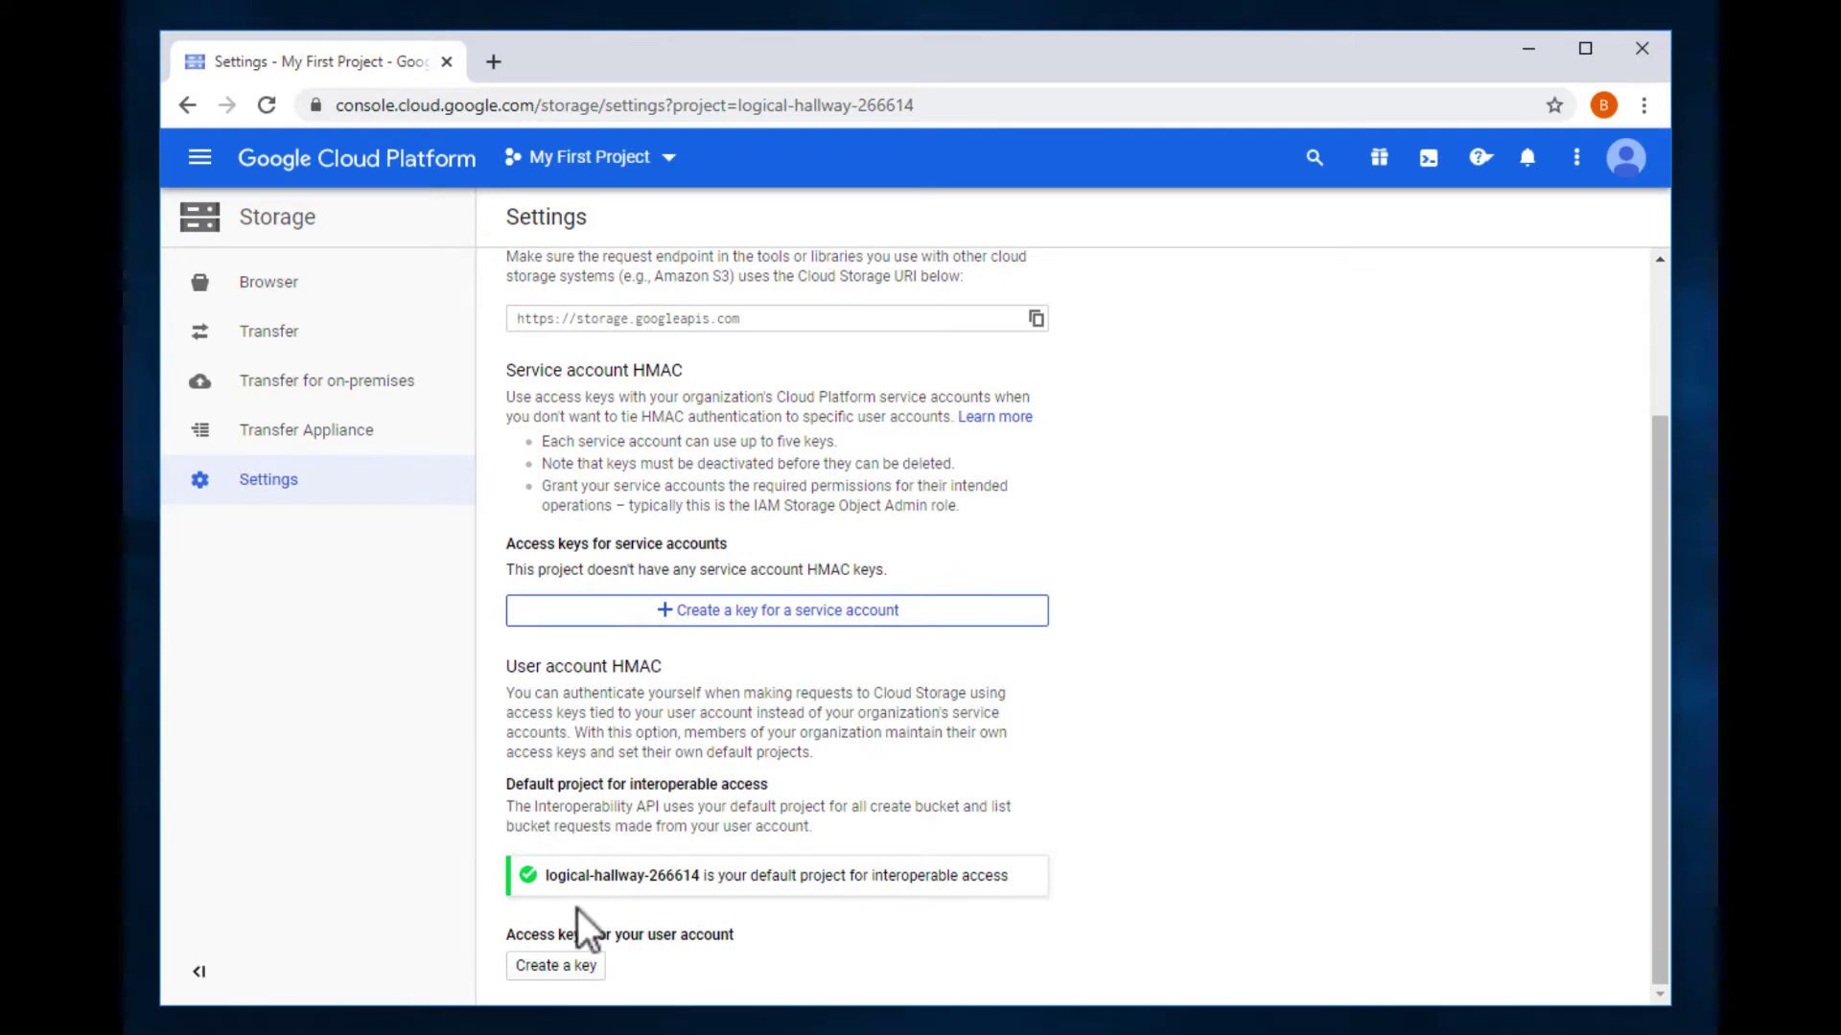
left_click(551, 961)
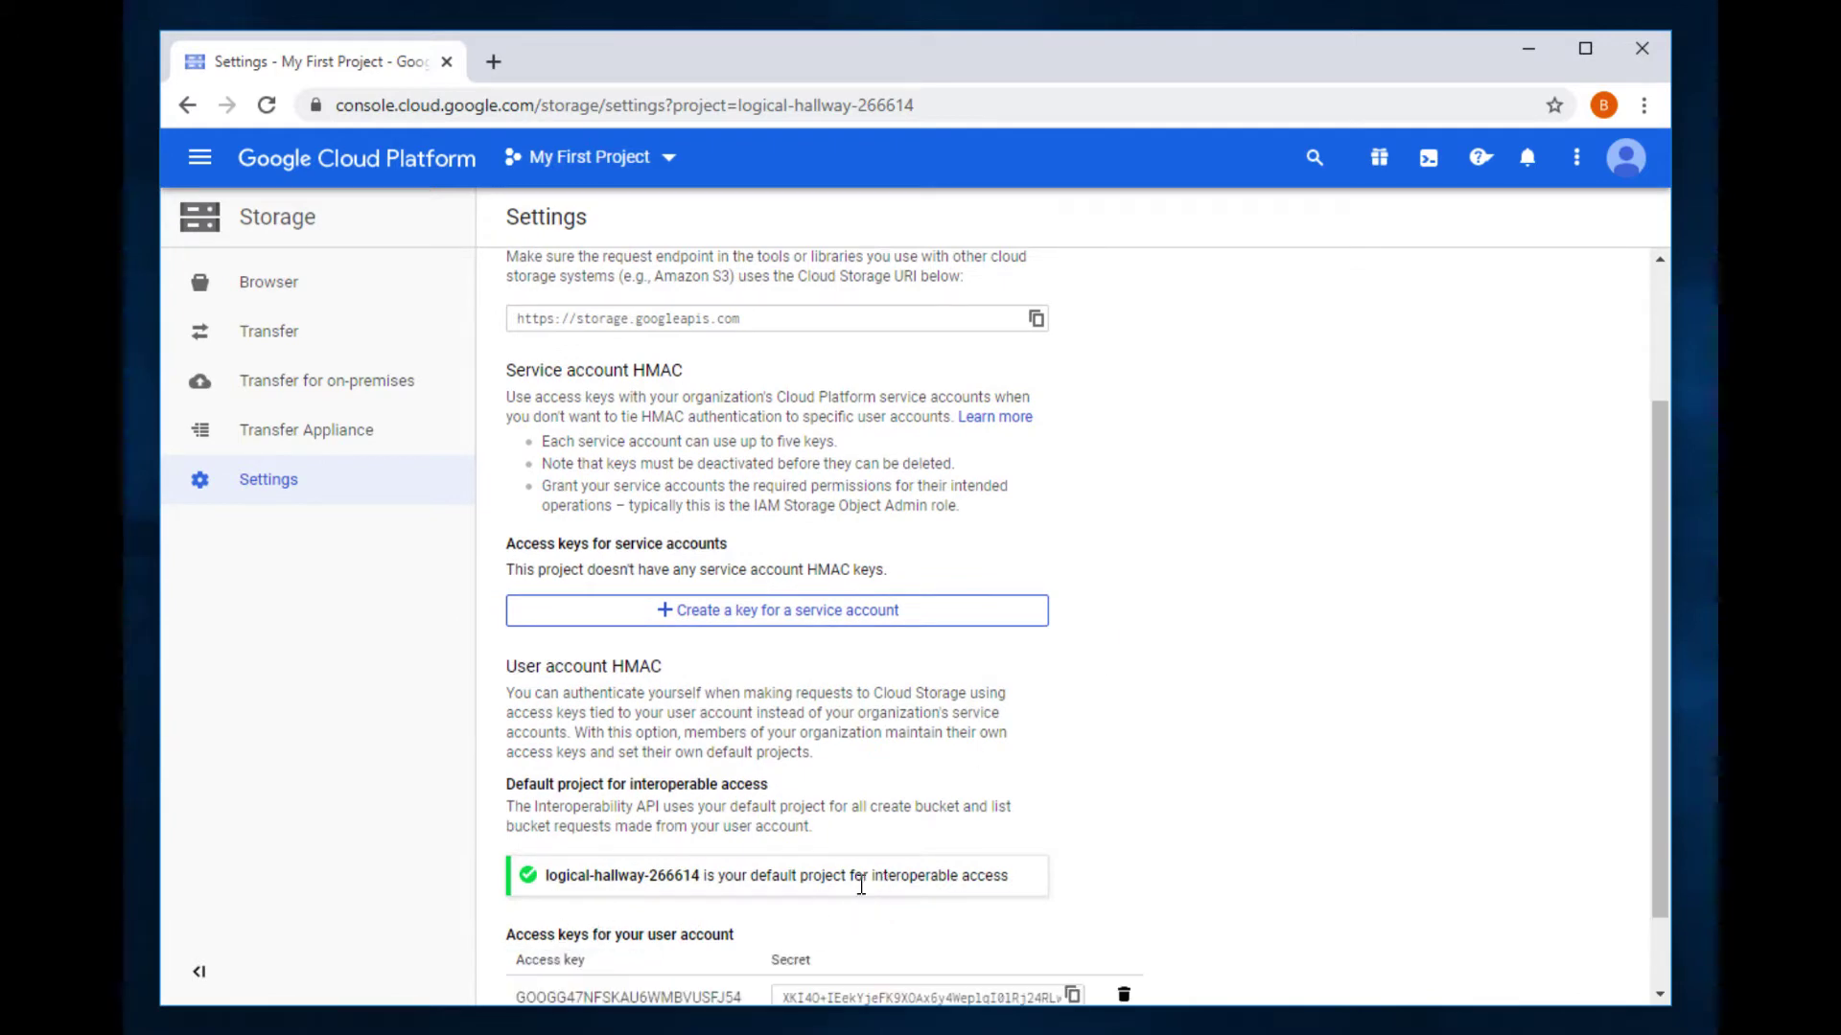
scroll(1188, 721, "down", 1)
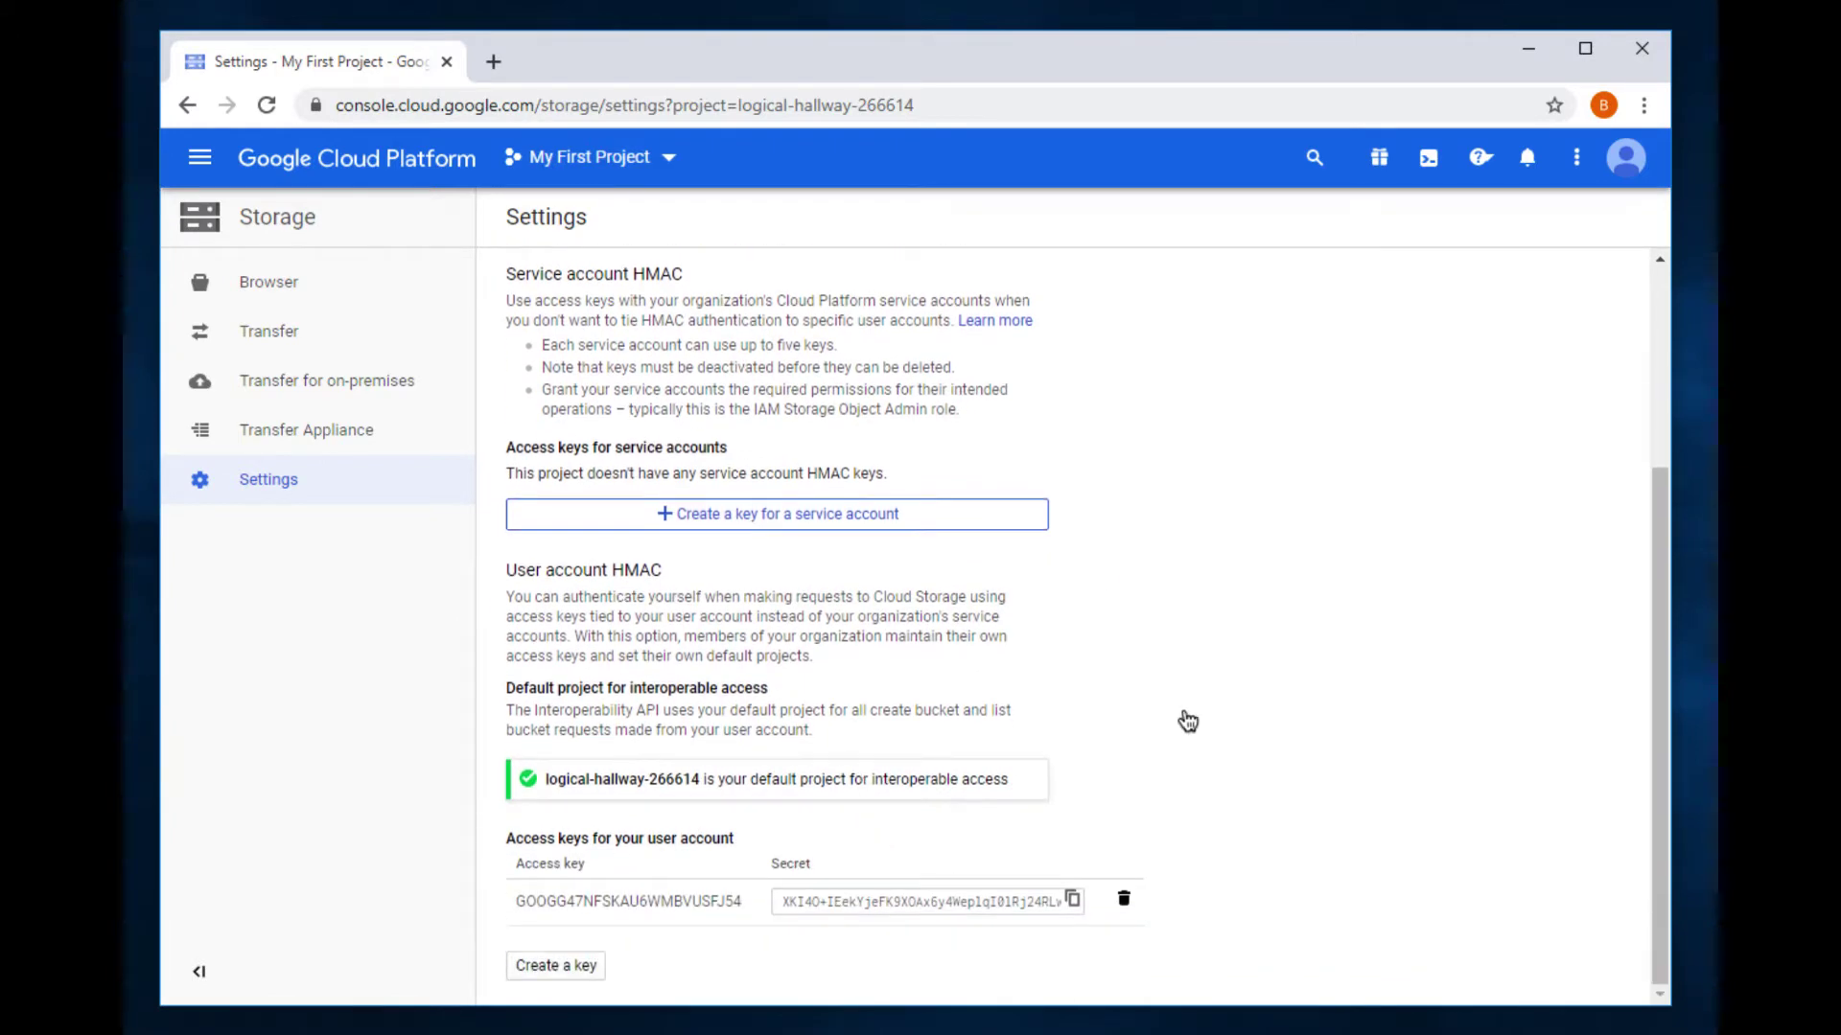
Step: Copy the new access key and secret into the notes after Access Key and Secret Key
double_click(681, 901)
key("ctrl+c")
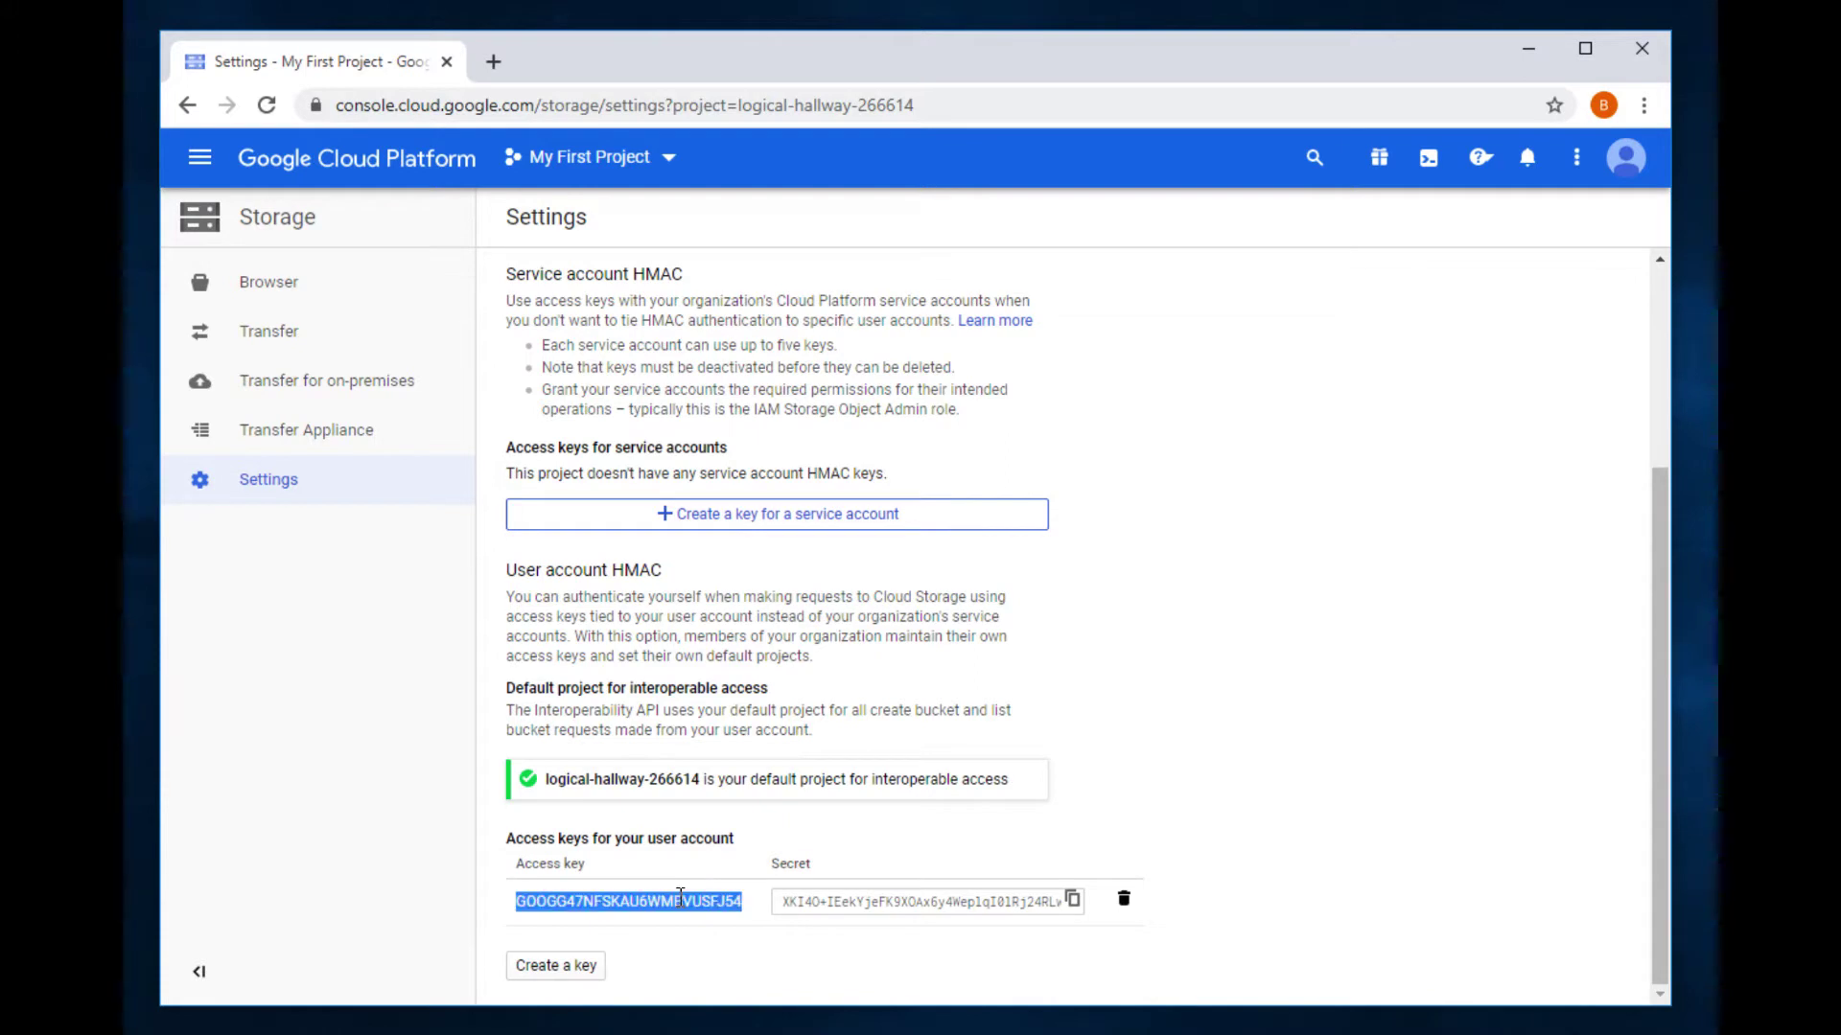
key("alt+Tab")
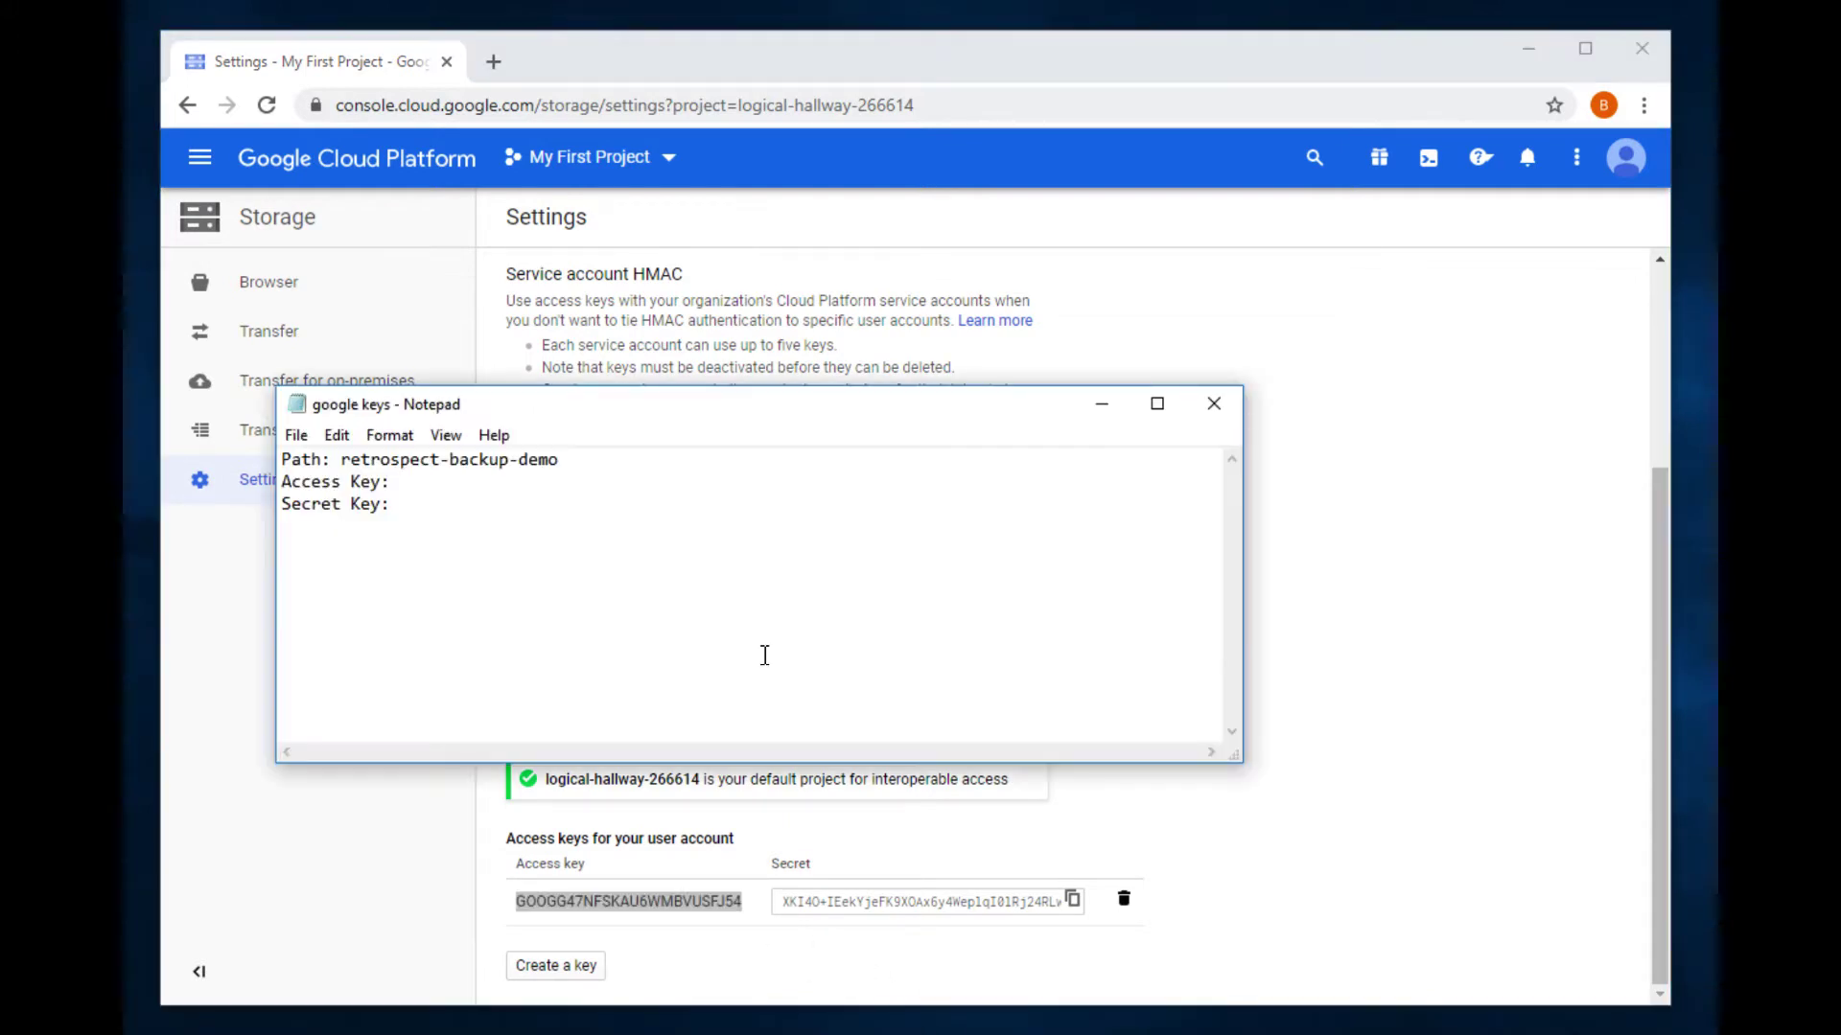
key("ctrl+v")
left_click(1327, 645)
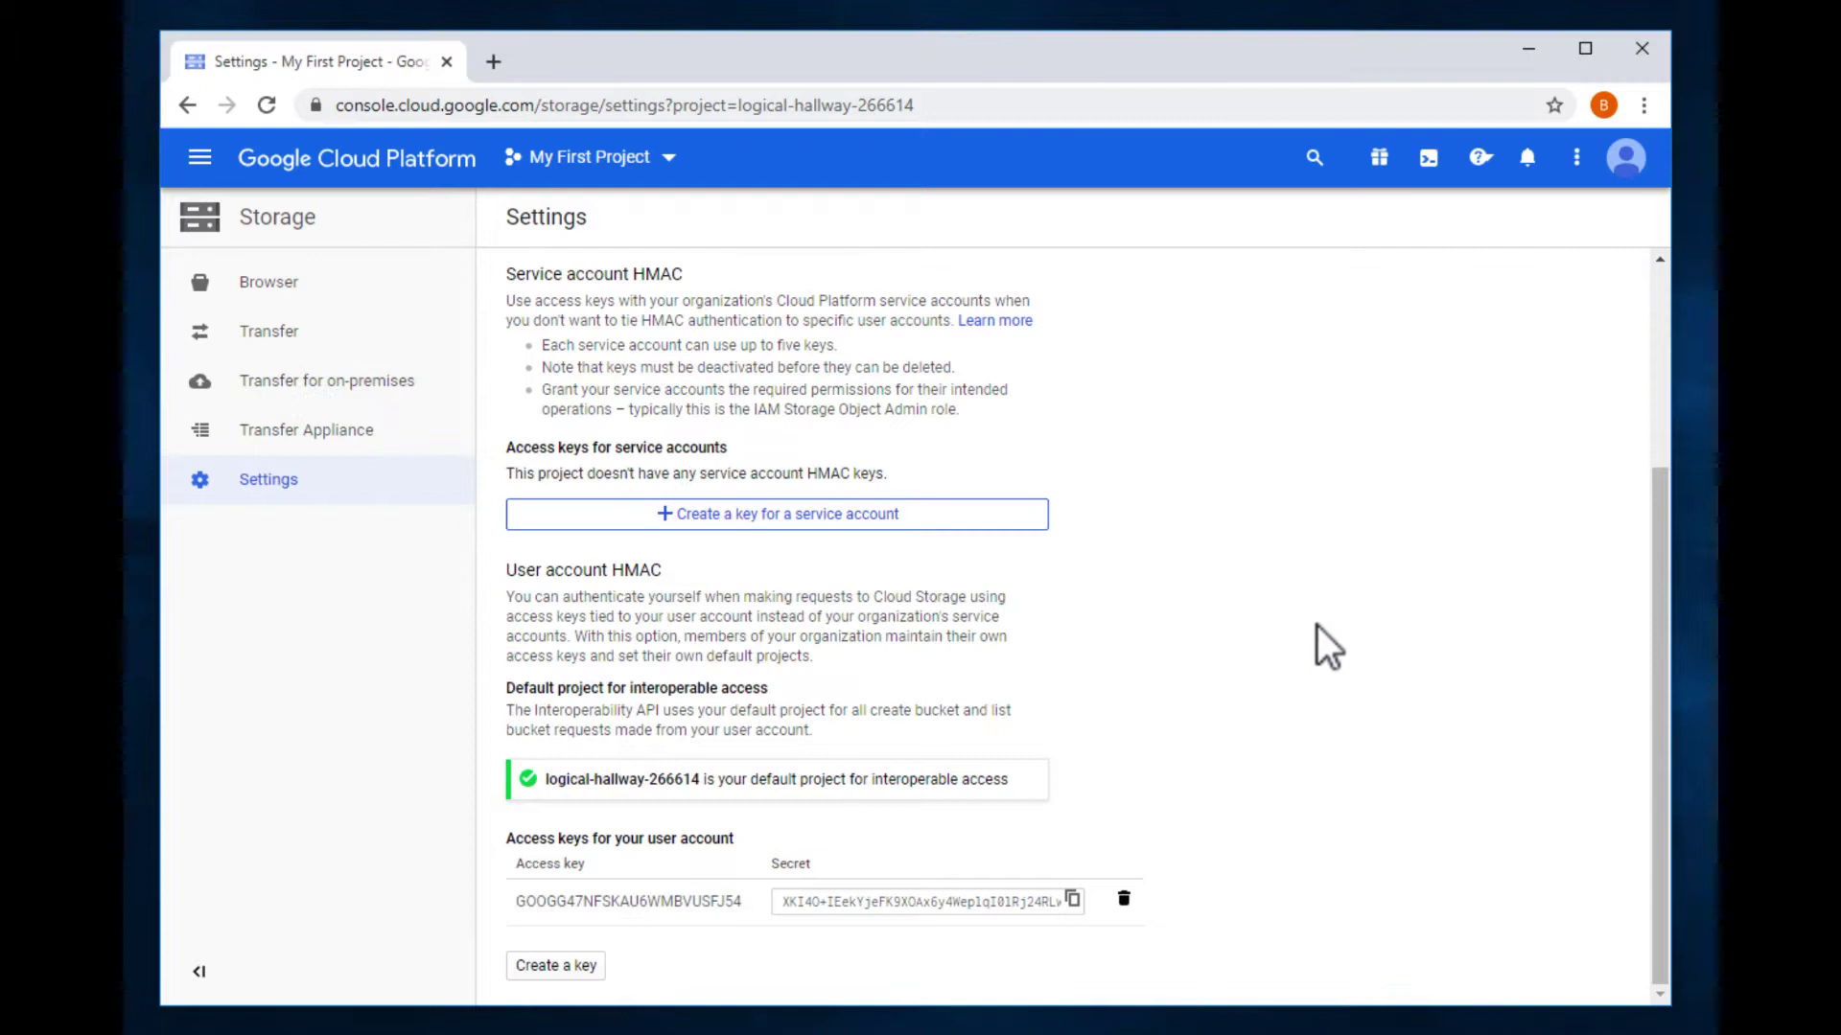
left_click(1071, 901)
key("alt+Tab")
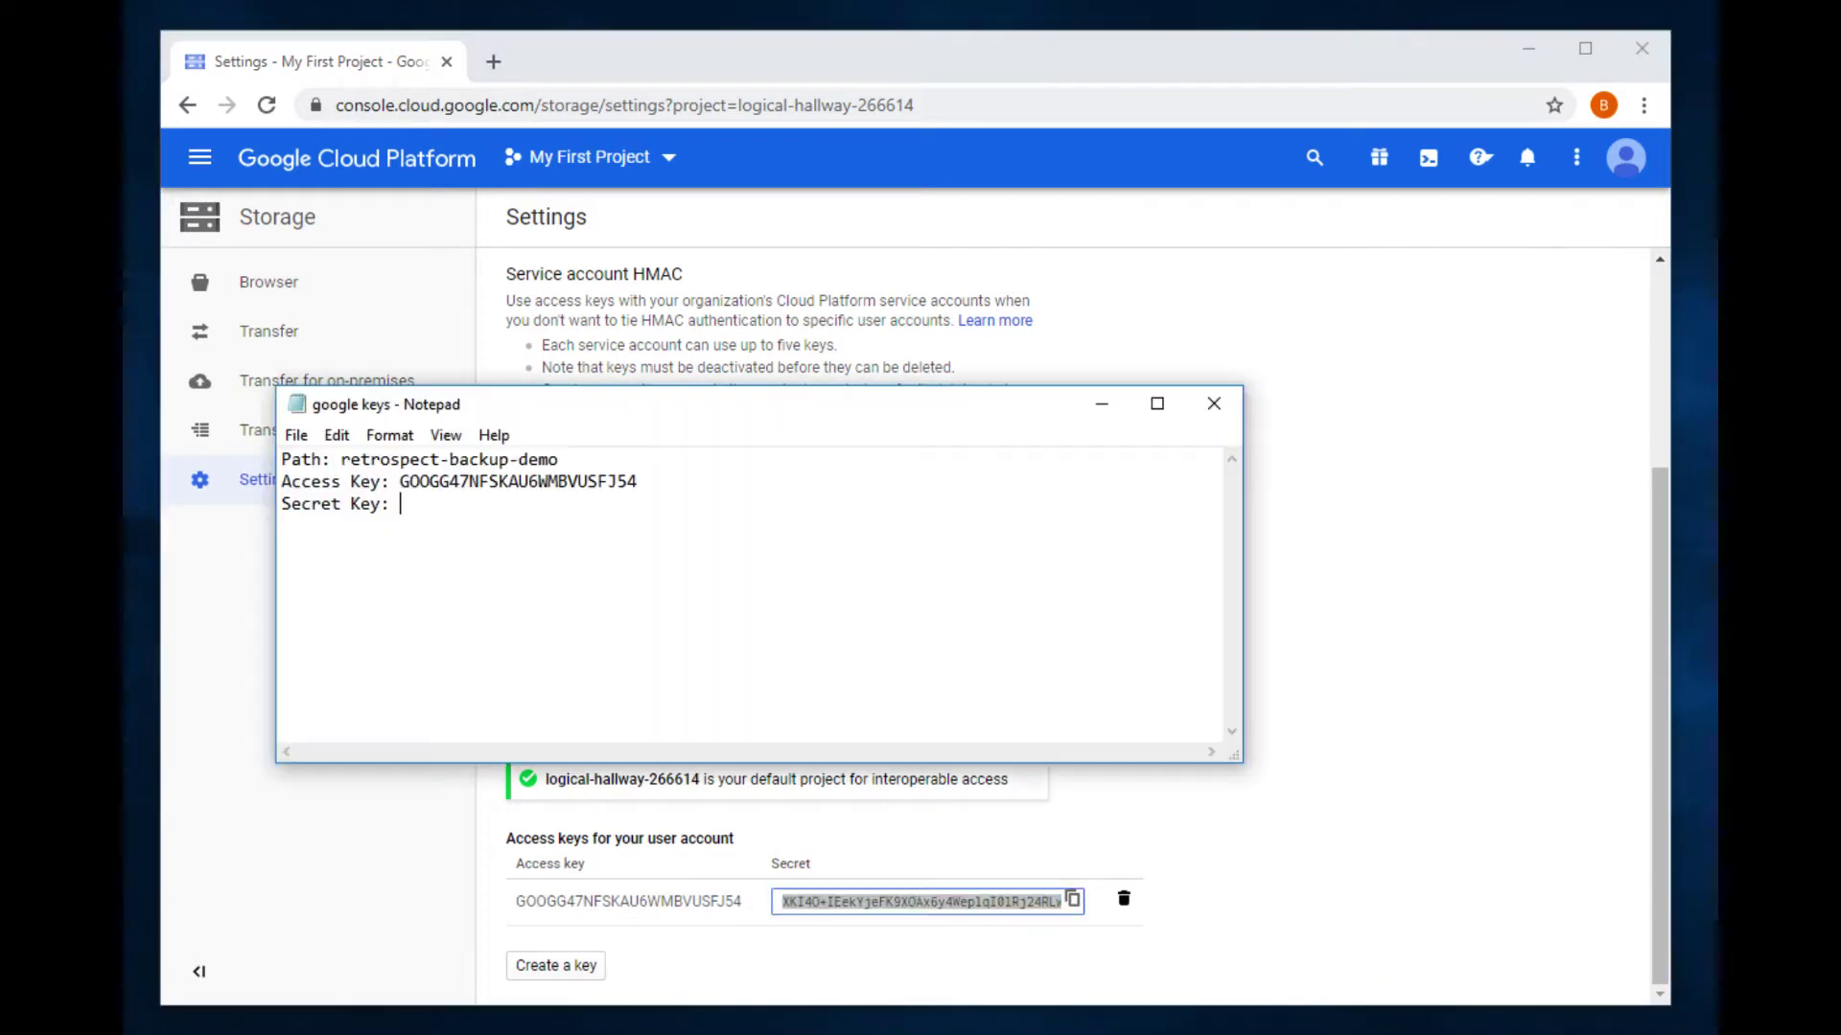
key("ctrl+v")
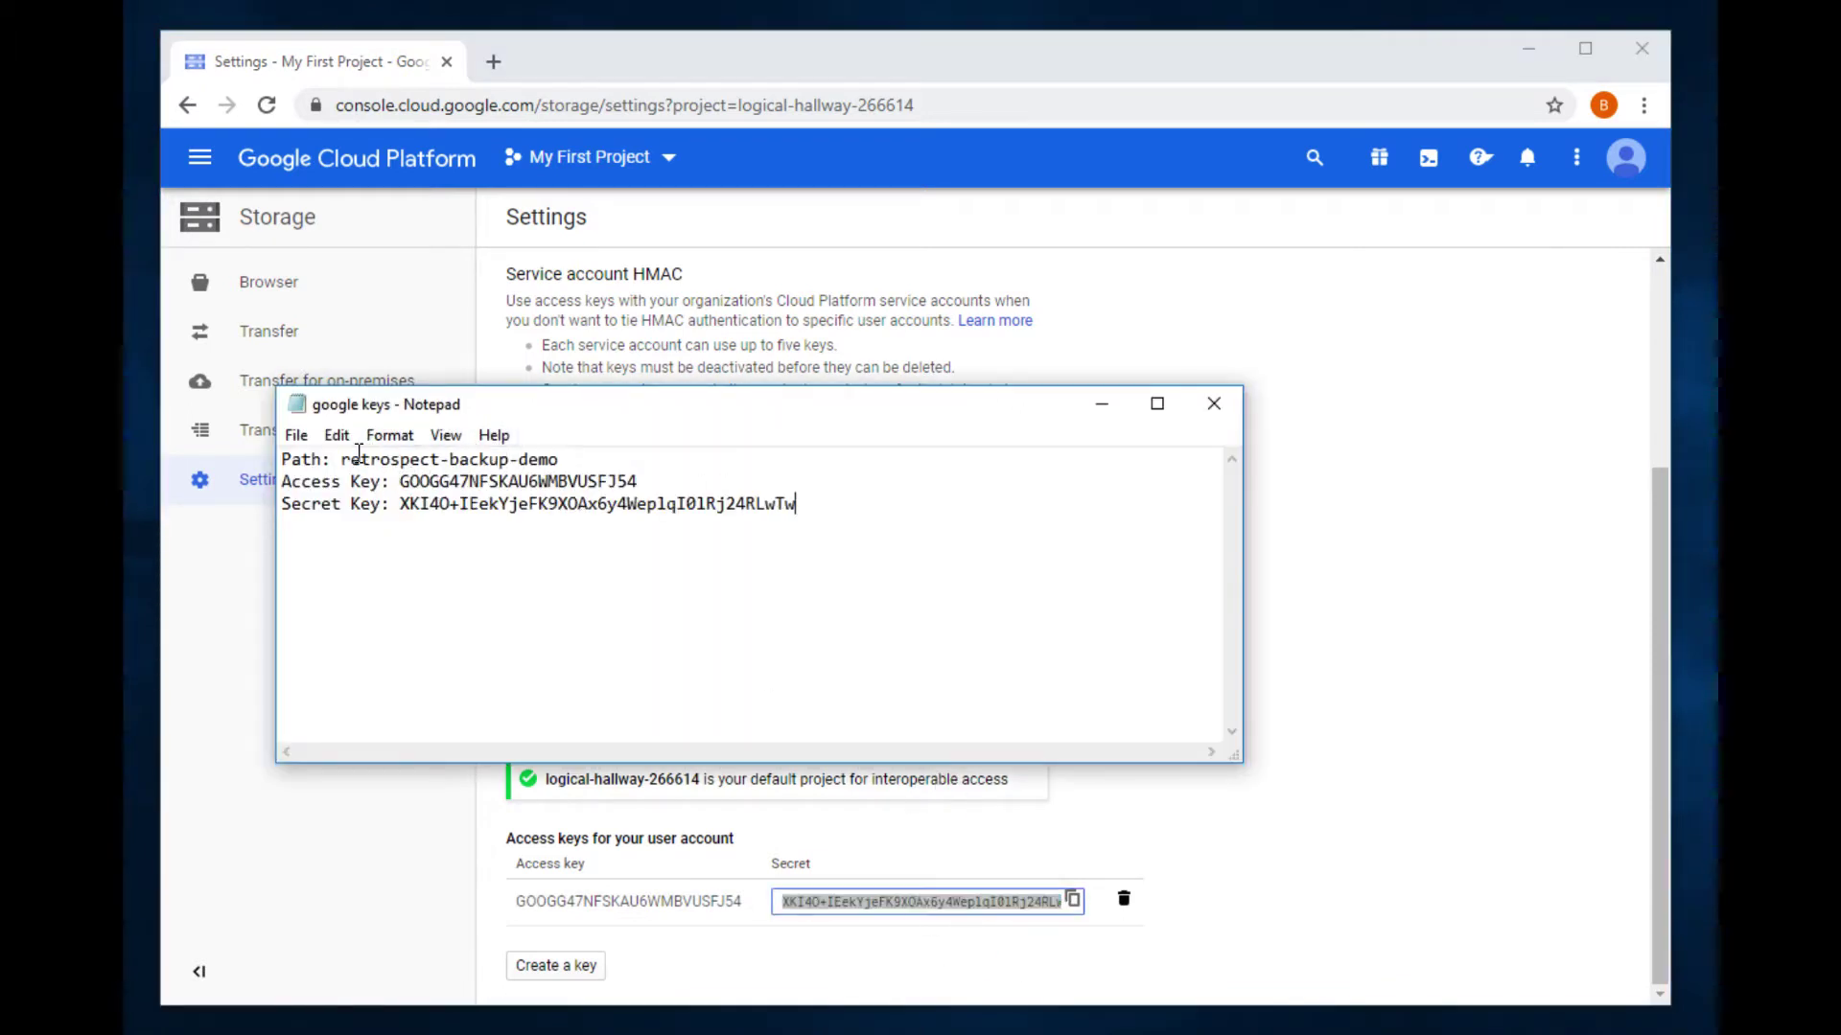
left_click(342, 461)
type("/")
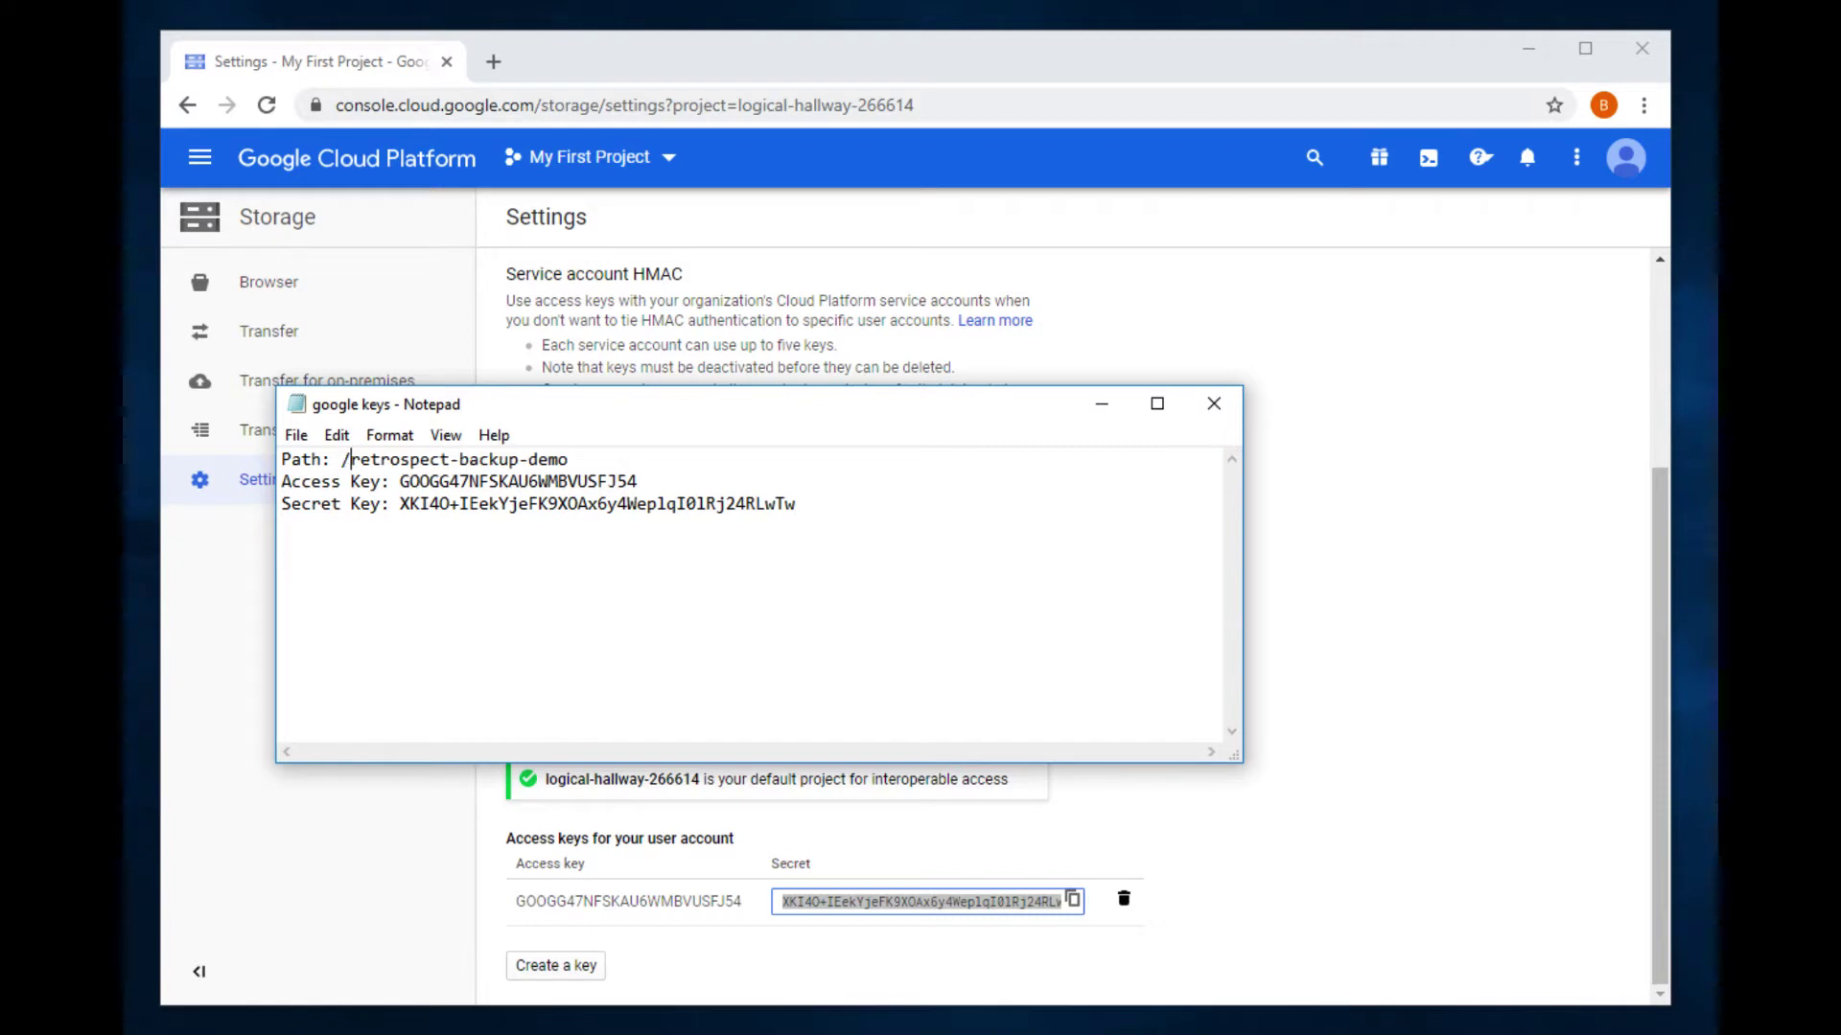
left_click(1458, 472)
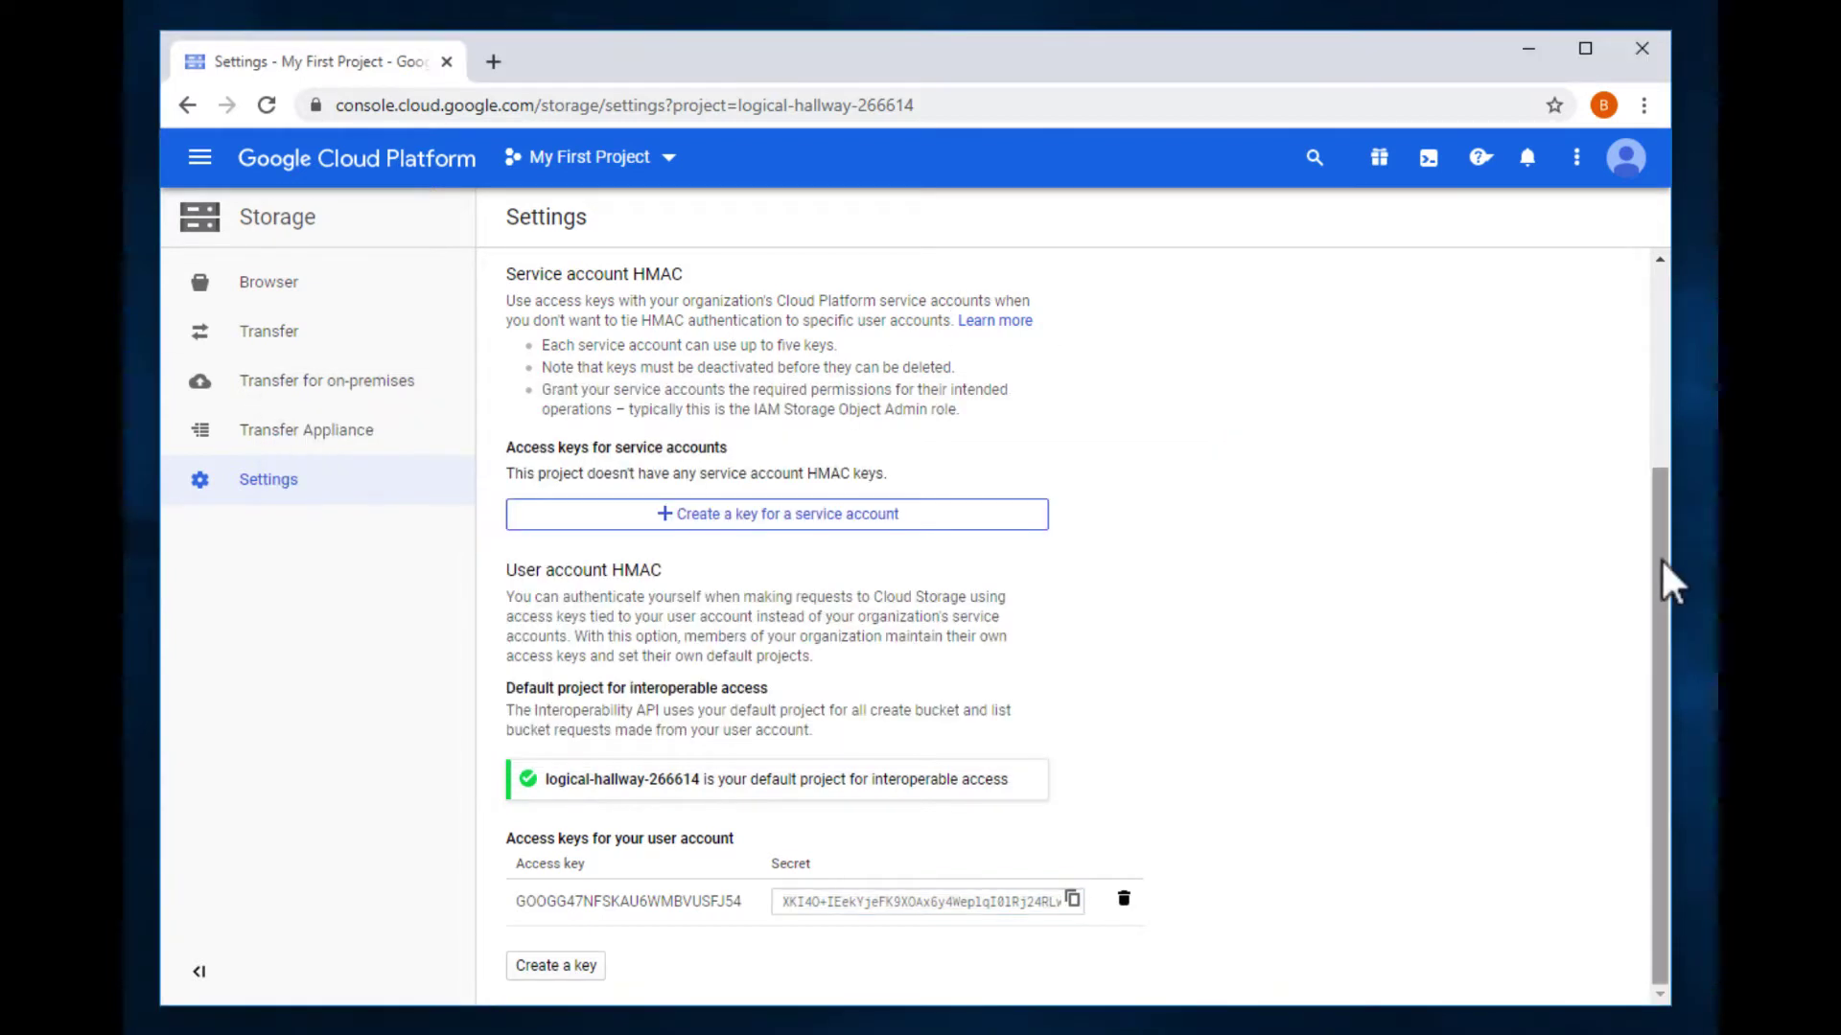
scroll(1668, 532, "up", 2)
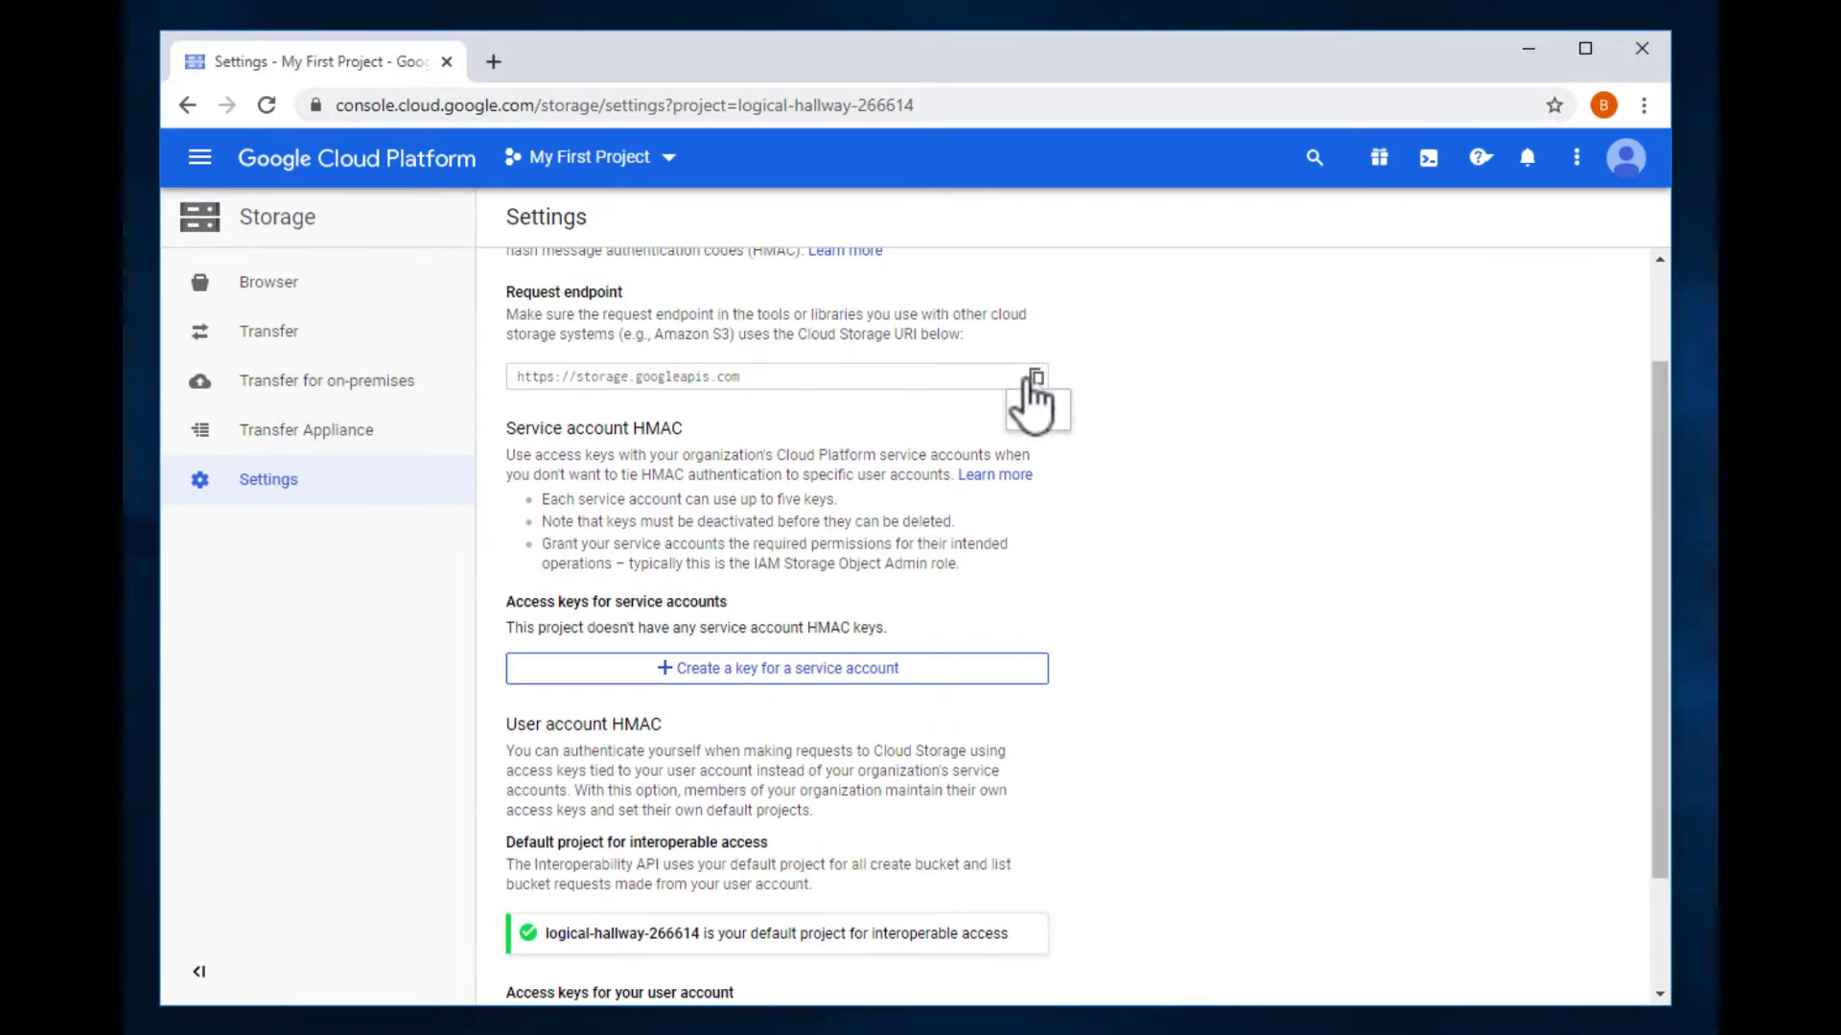
left_click(1036, 376)
key("alt+Tab")
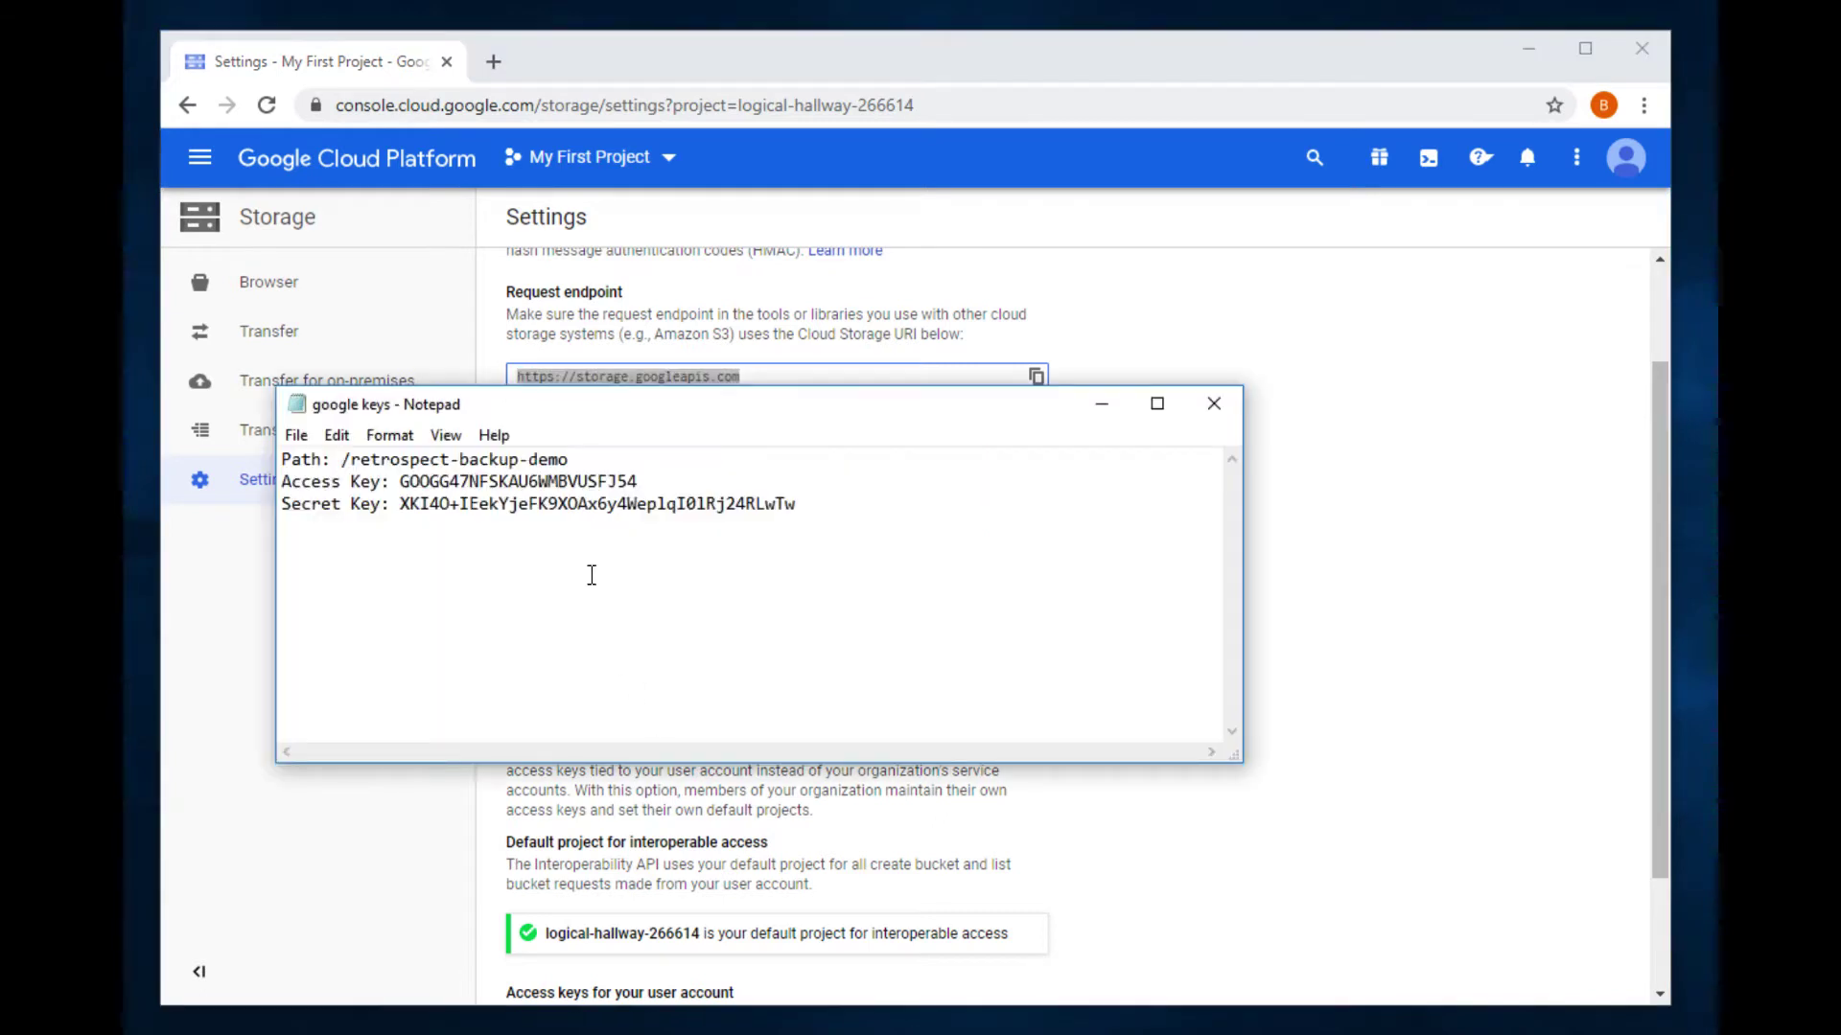
key("ctrl+v")
key("BackSpace")
key("BackSpace")
key("BackSpace")
key("BackSpace")
key("BackSpace")
key("BackSpace")
key("BackSpace")
key("BackSpace")
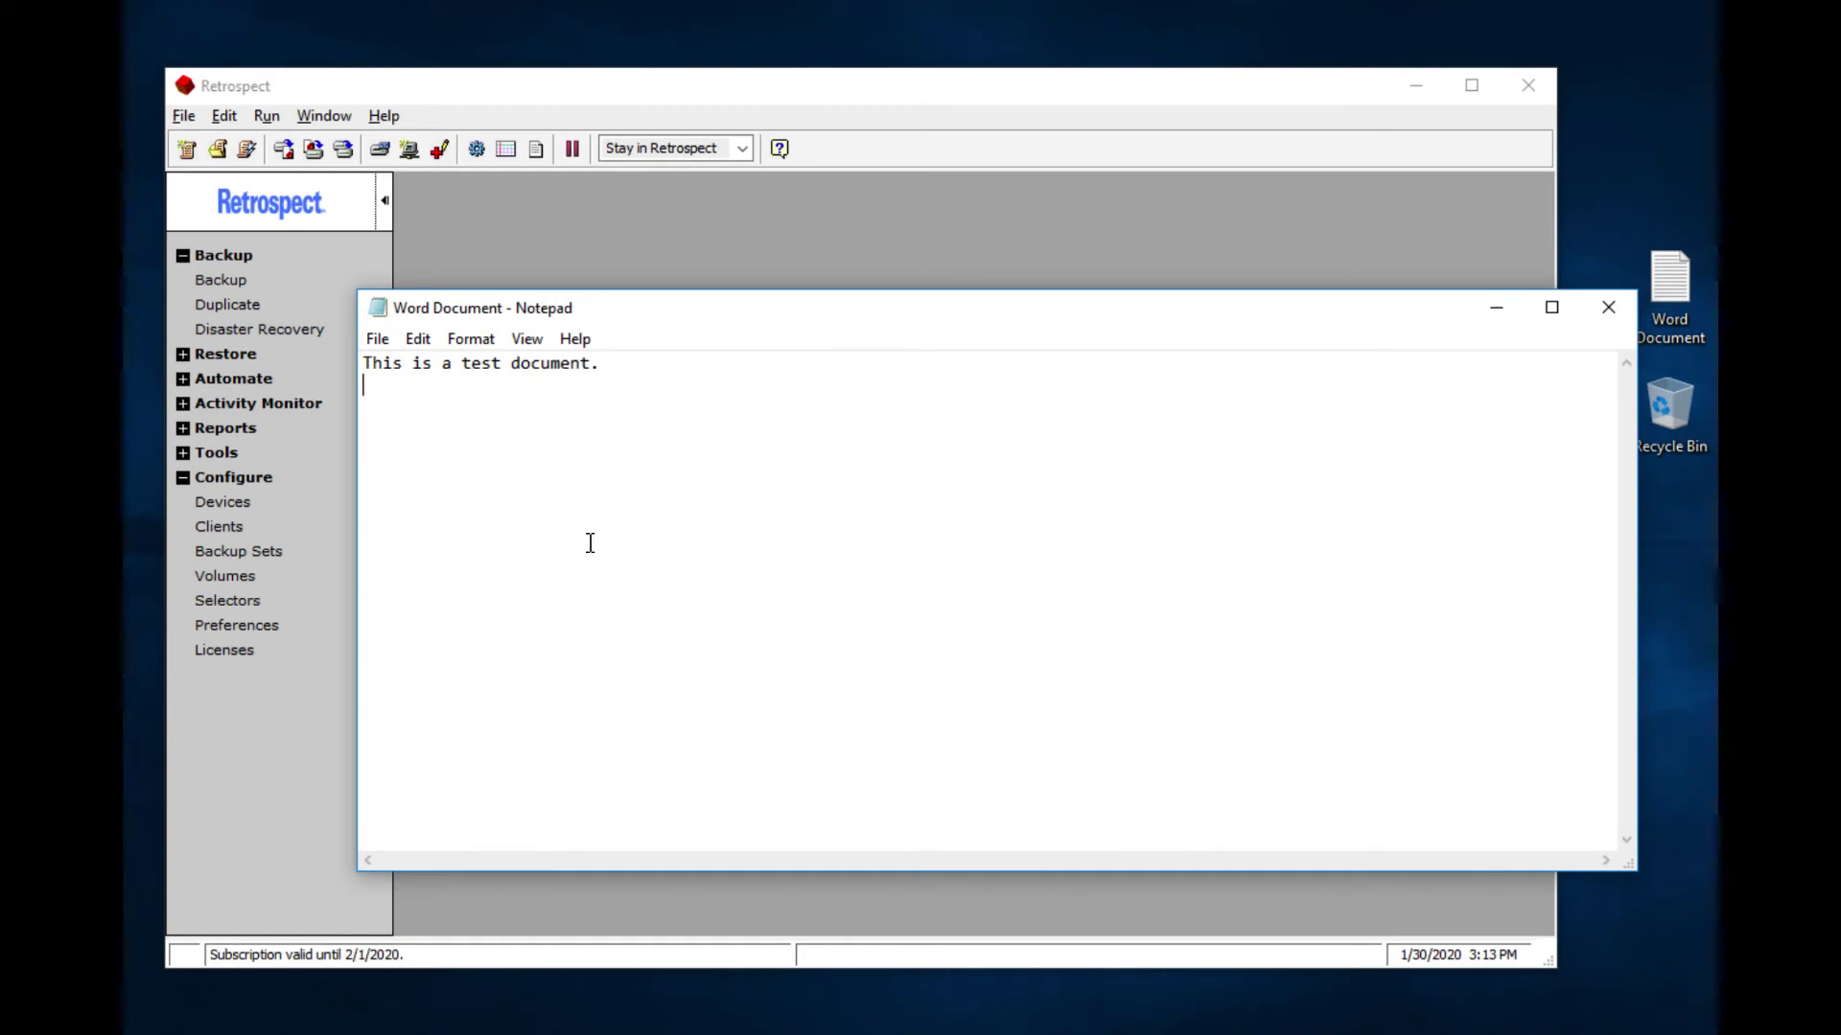
Step: Type "Let's back this up." on a new line under "This is a test document."
key("Return")
key("Return")
type("Let's back this up.")
Step: Close the document, choose Desktop as the Immediate Backup source, and begin a new backup set
left_click(1607, 309)
left_click(232, 280)
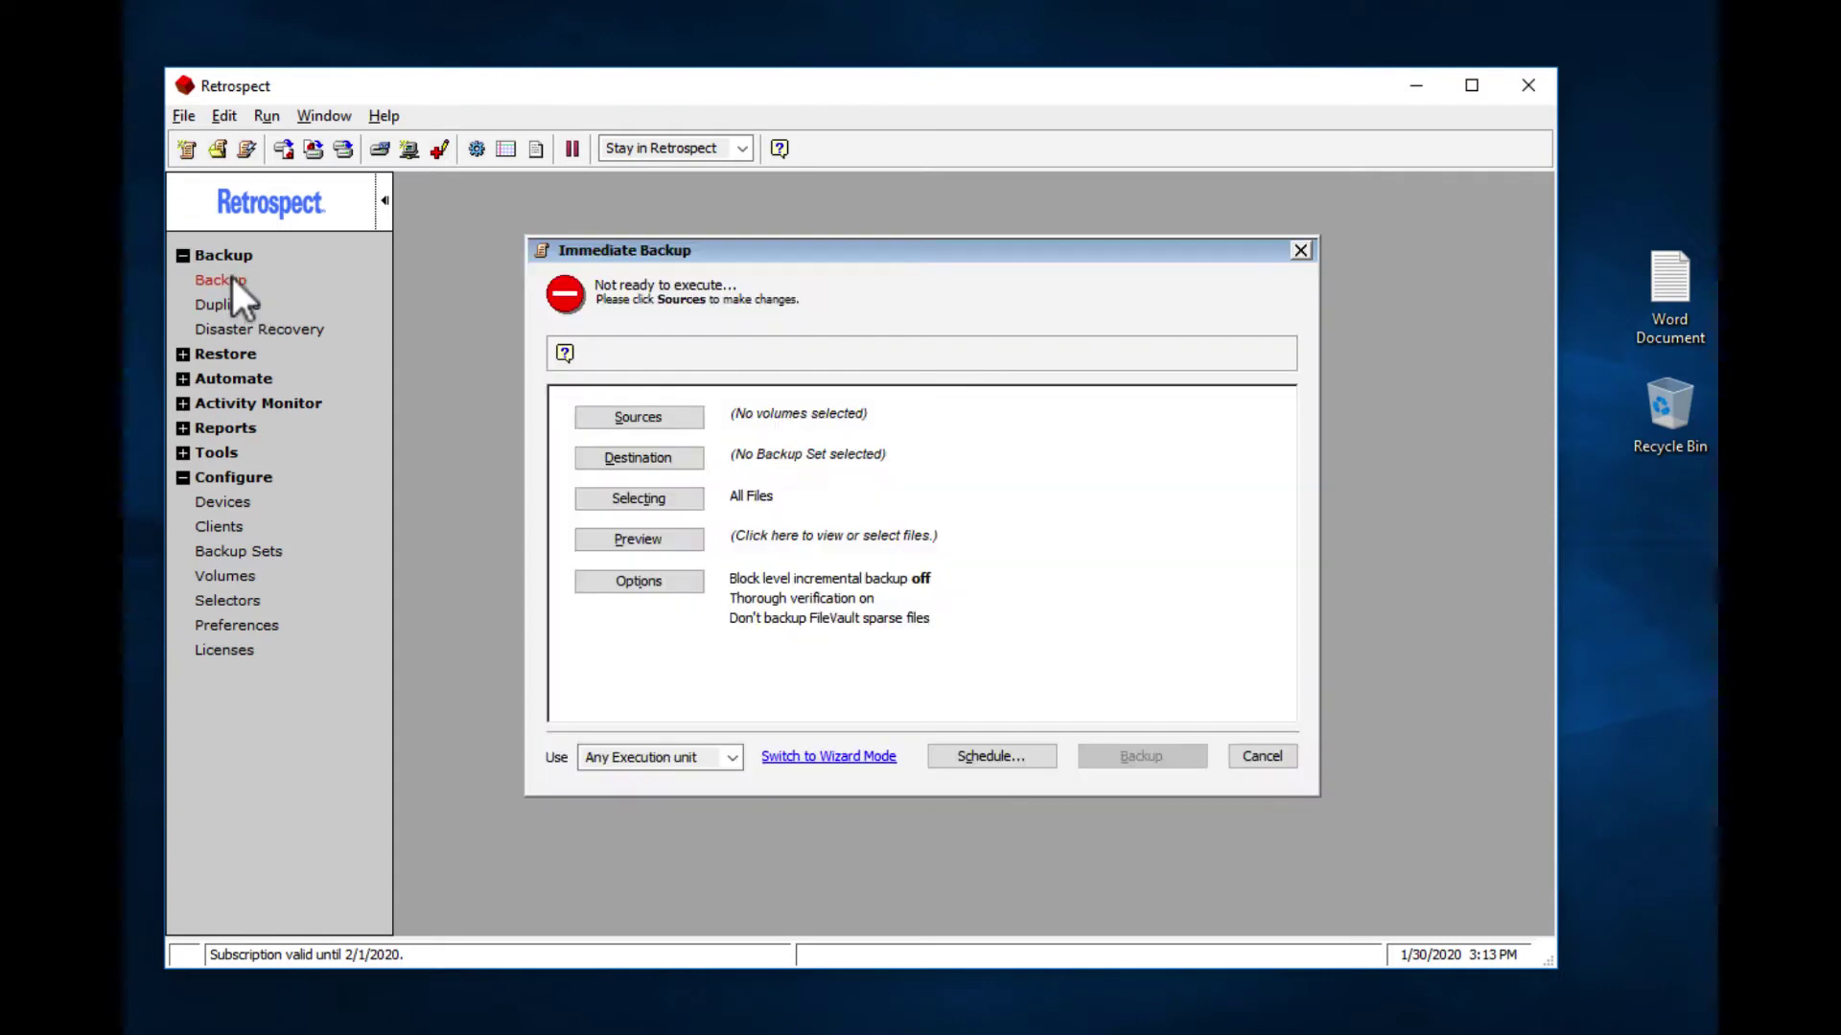
left_click(640, 415)
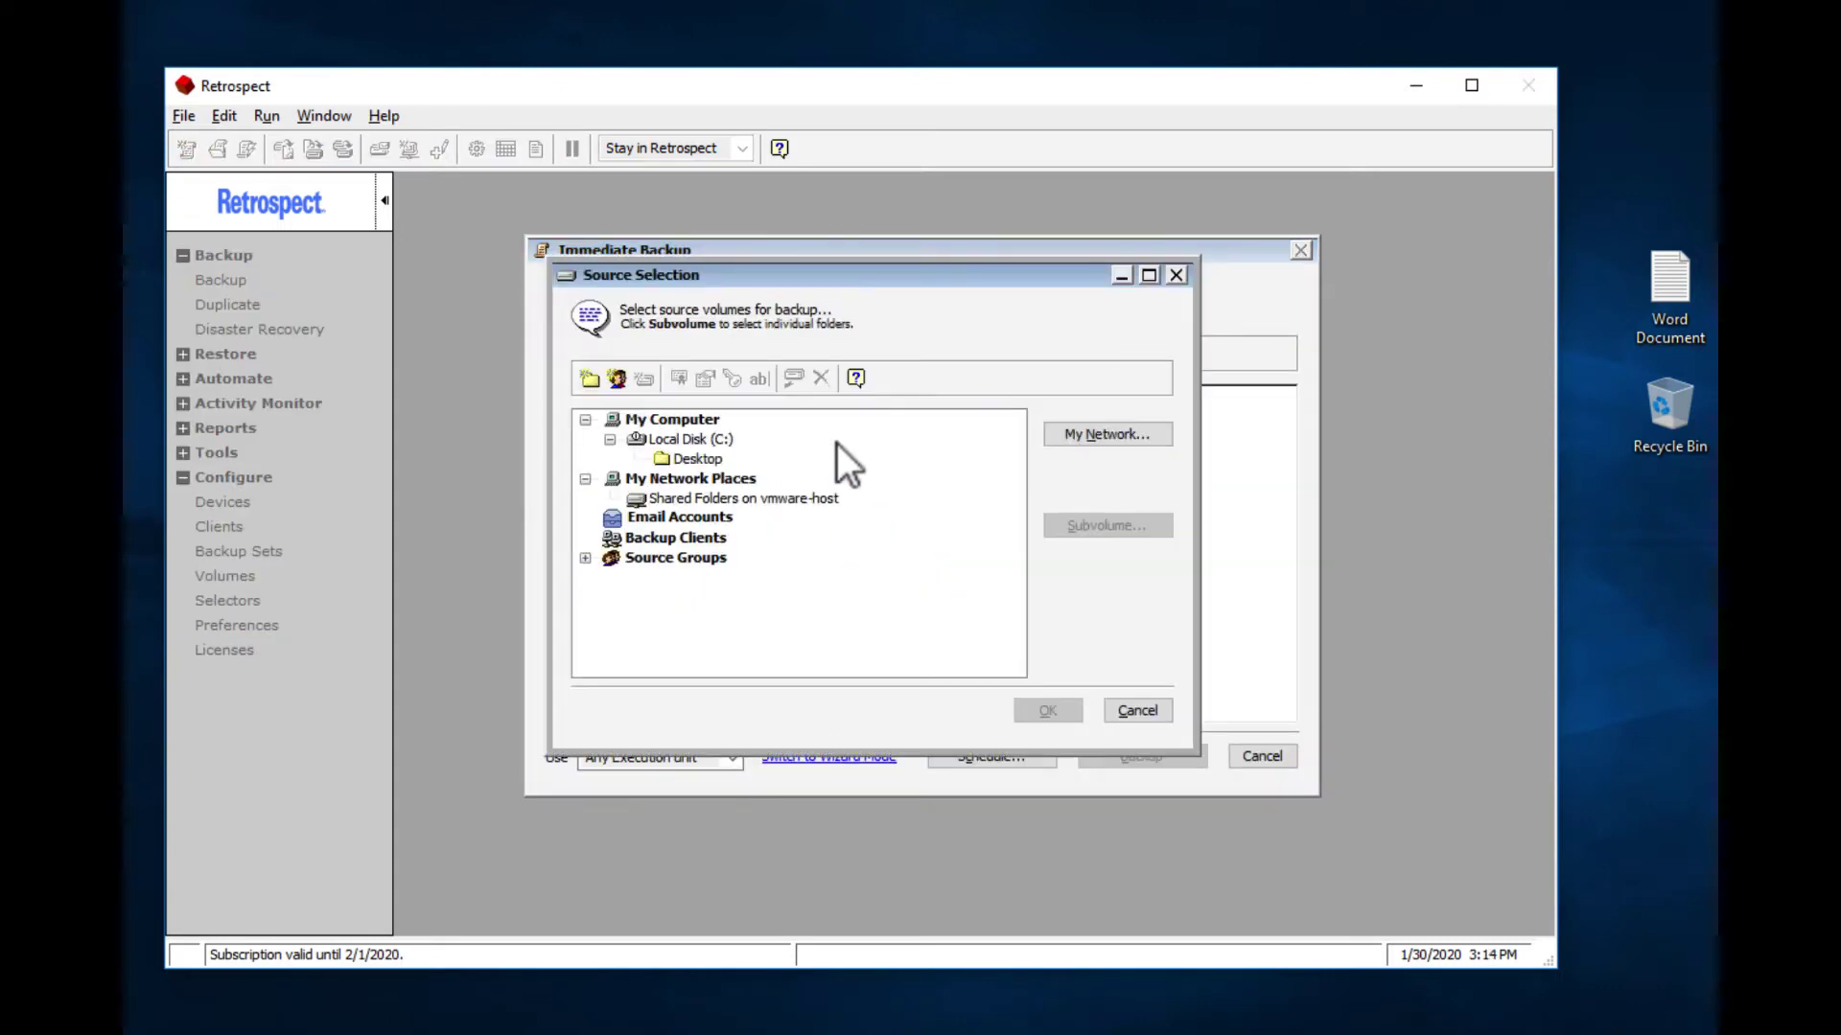
left_click(690, 459)
left_click(1039, 711)
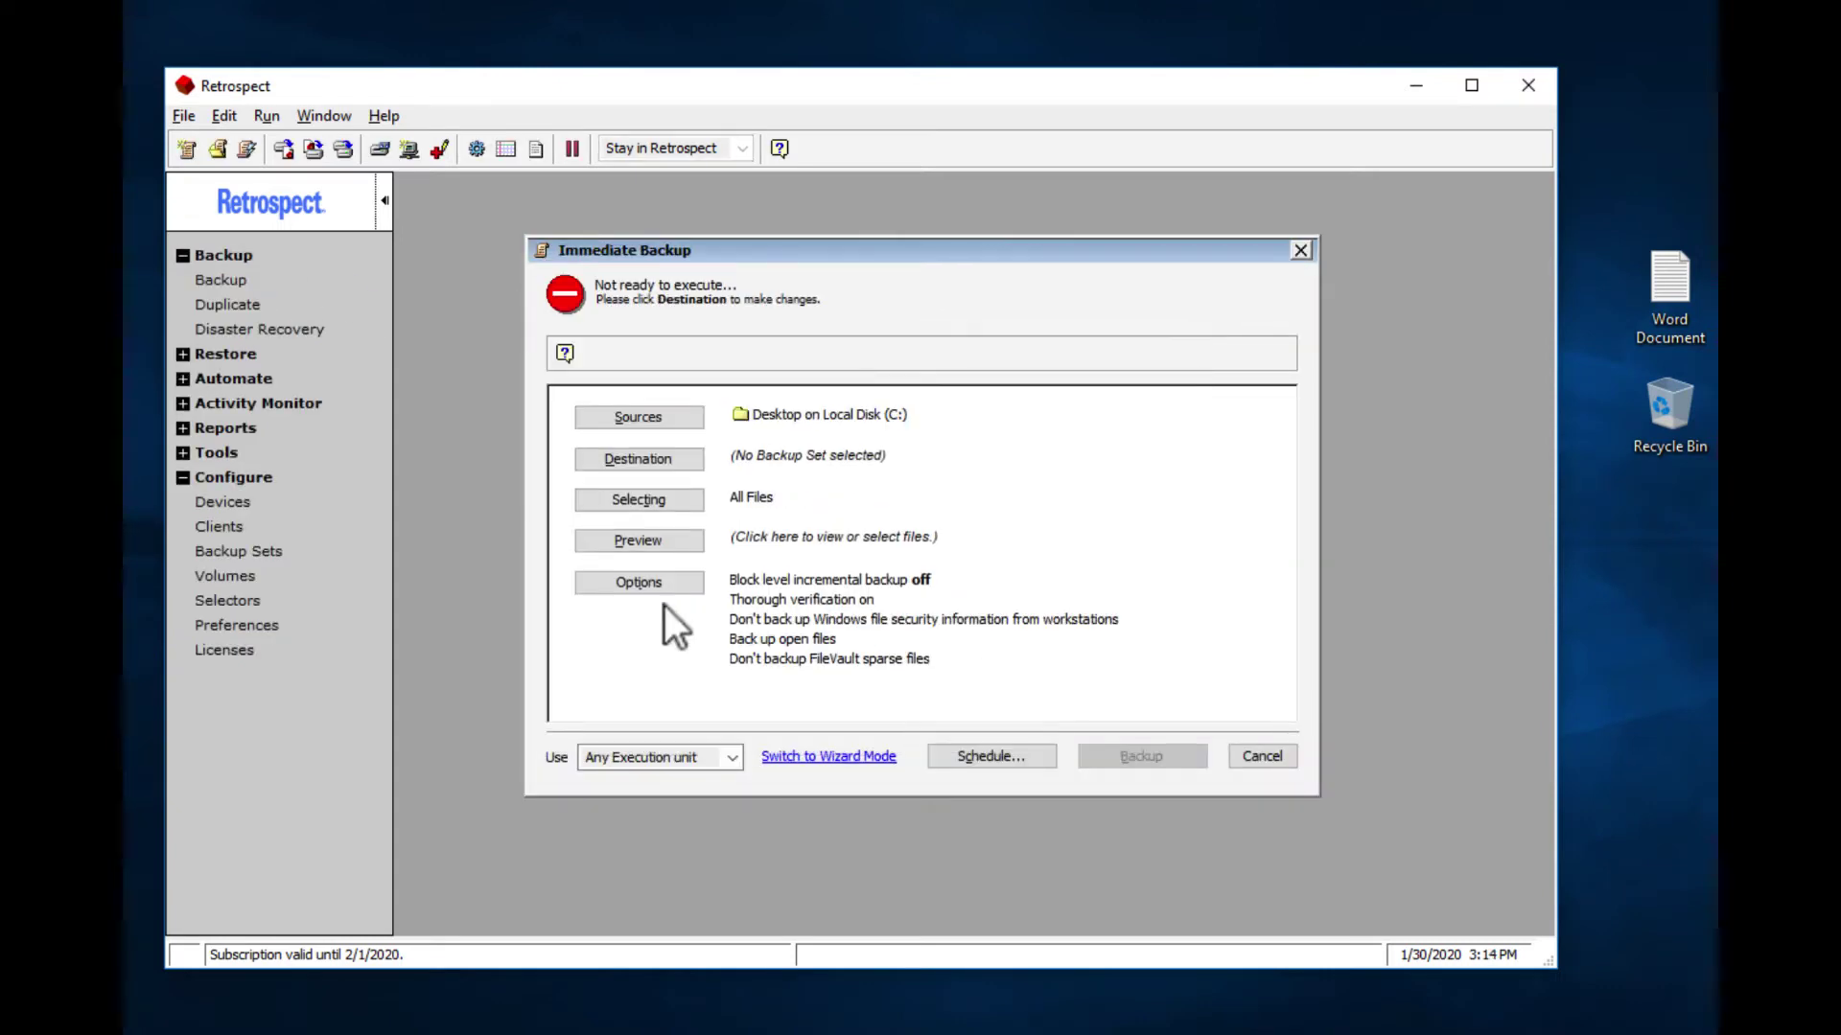
left_click(660, 461)
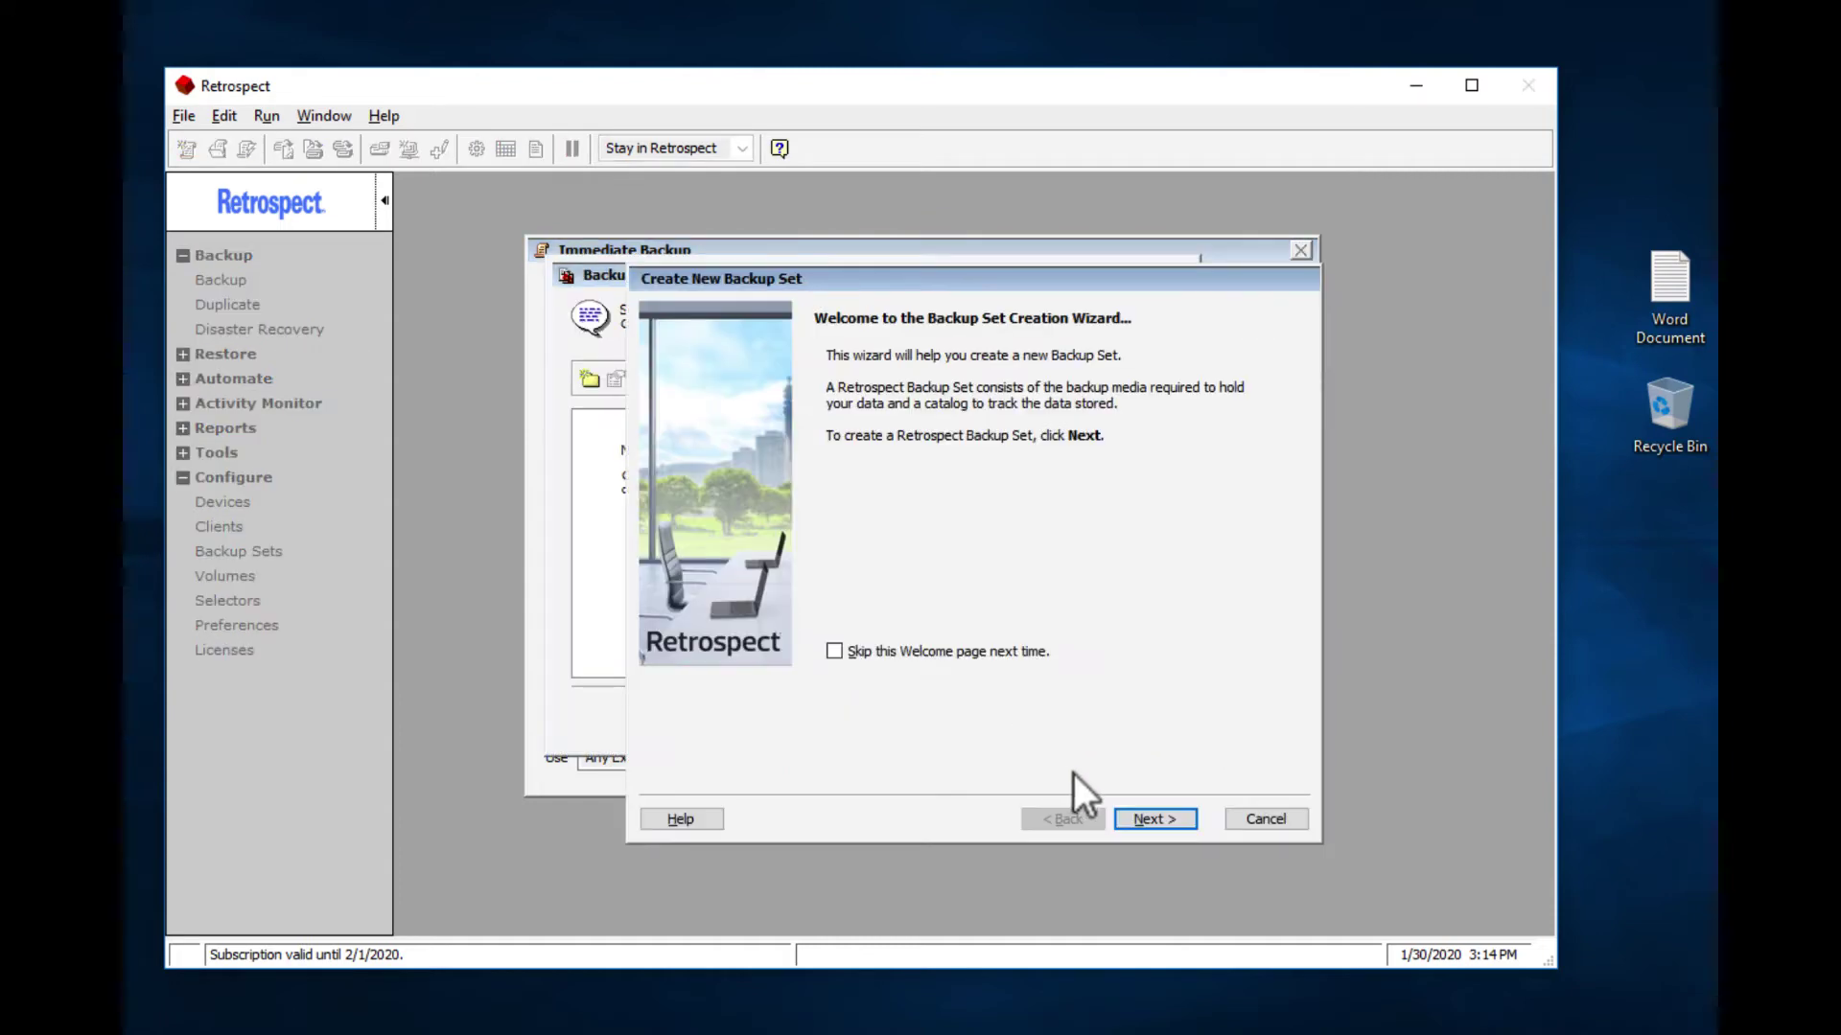
Step: Make the new backup set a cloud set named Google Cloud Set
left_click(1154, 817)
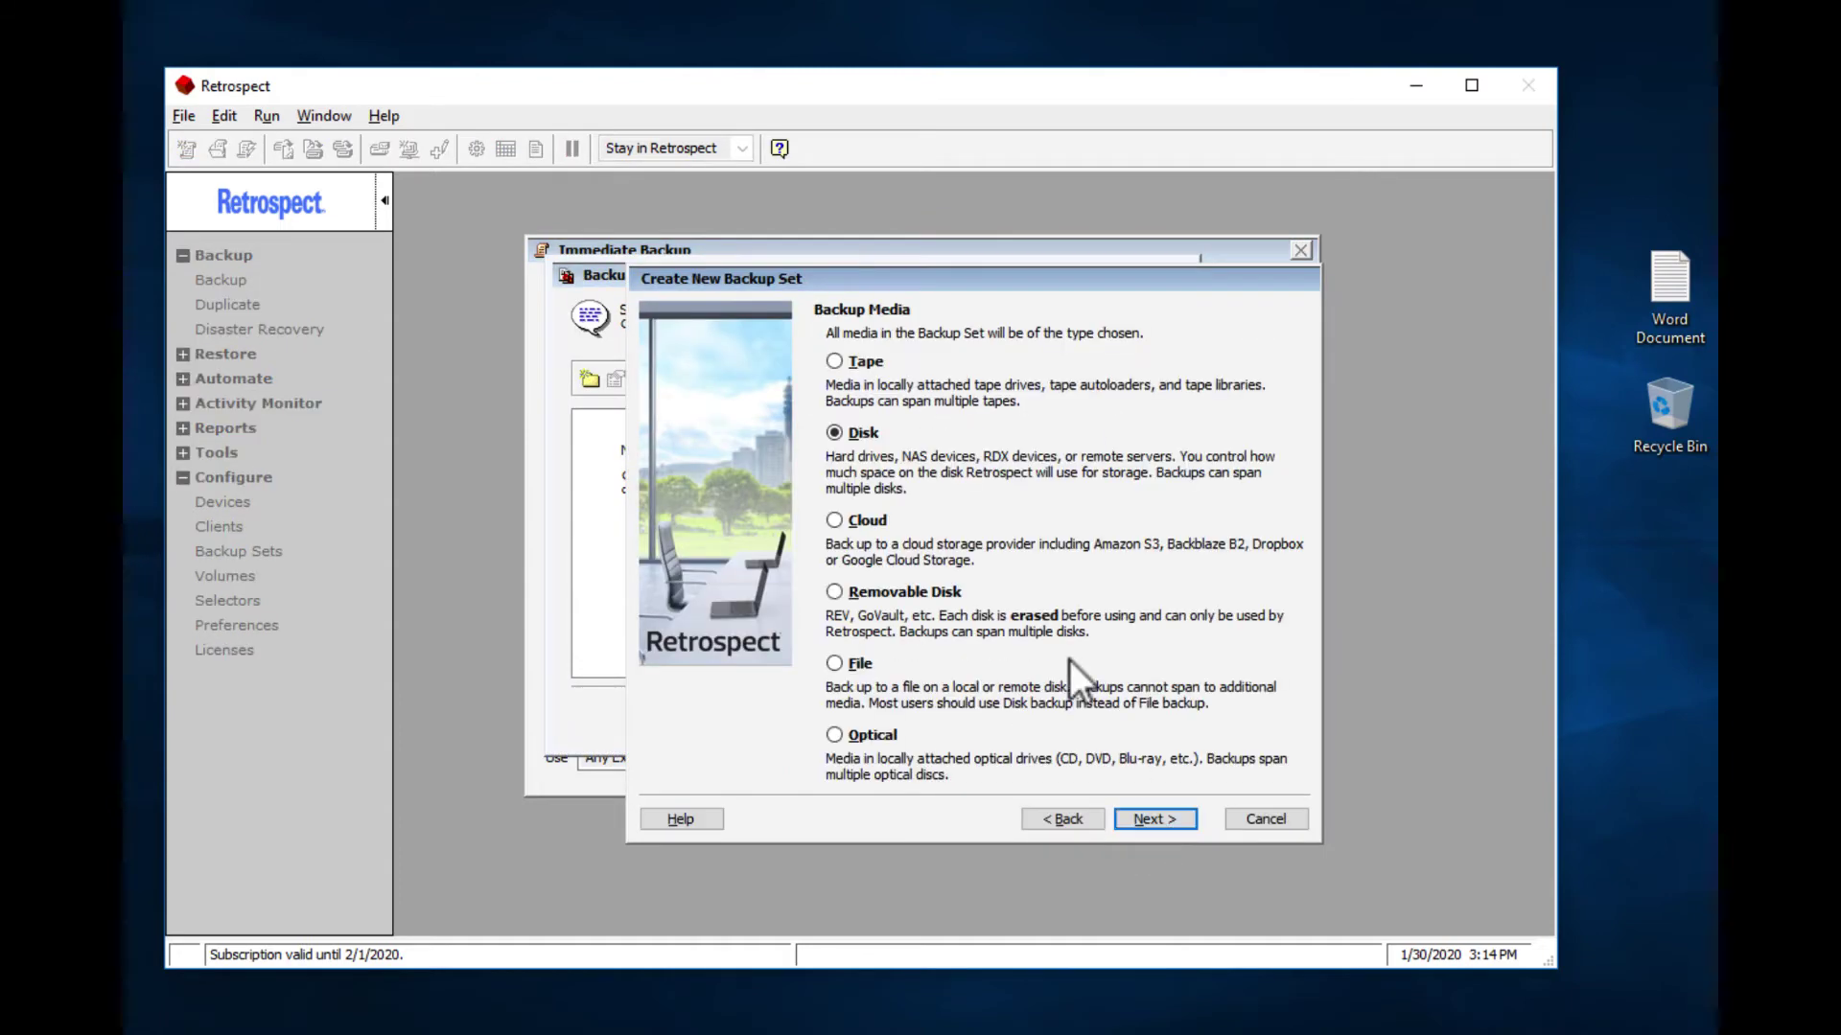
left_click(868, 517)
left_click(1155, 818)
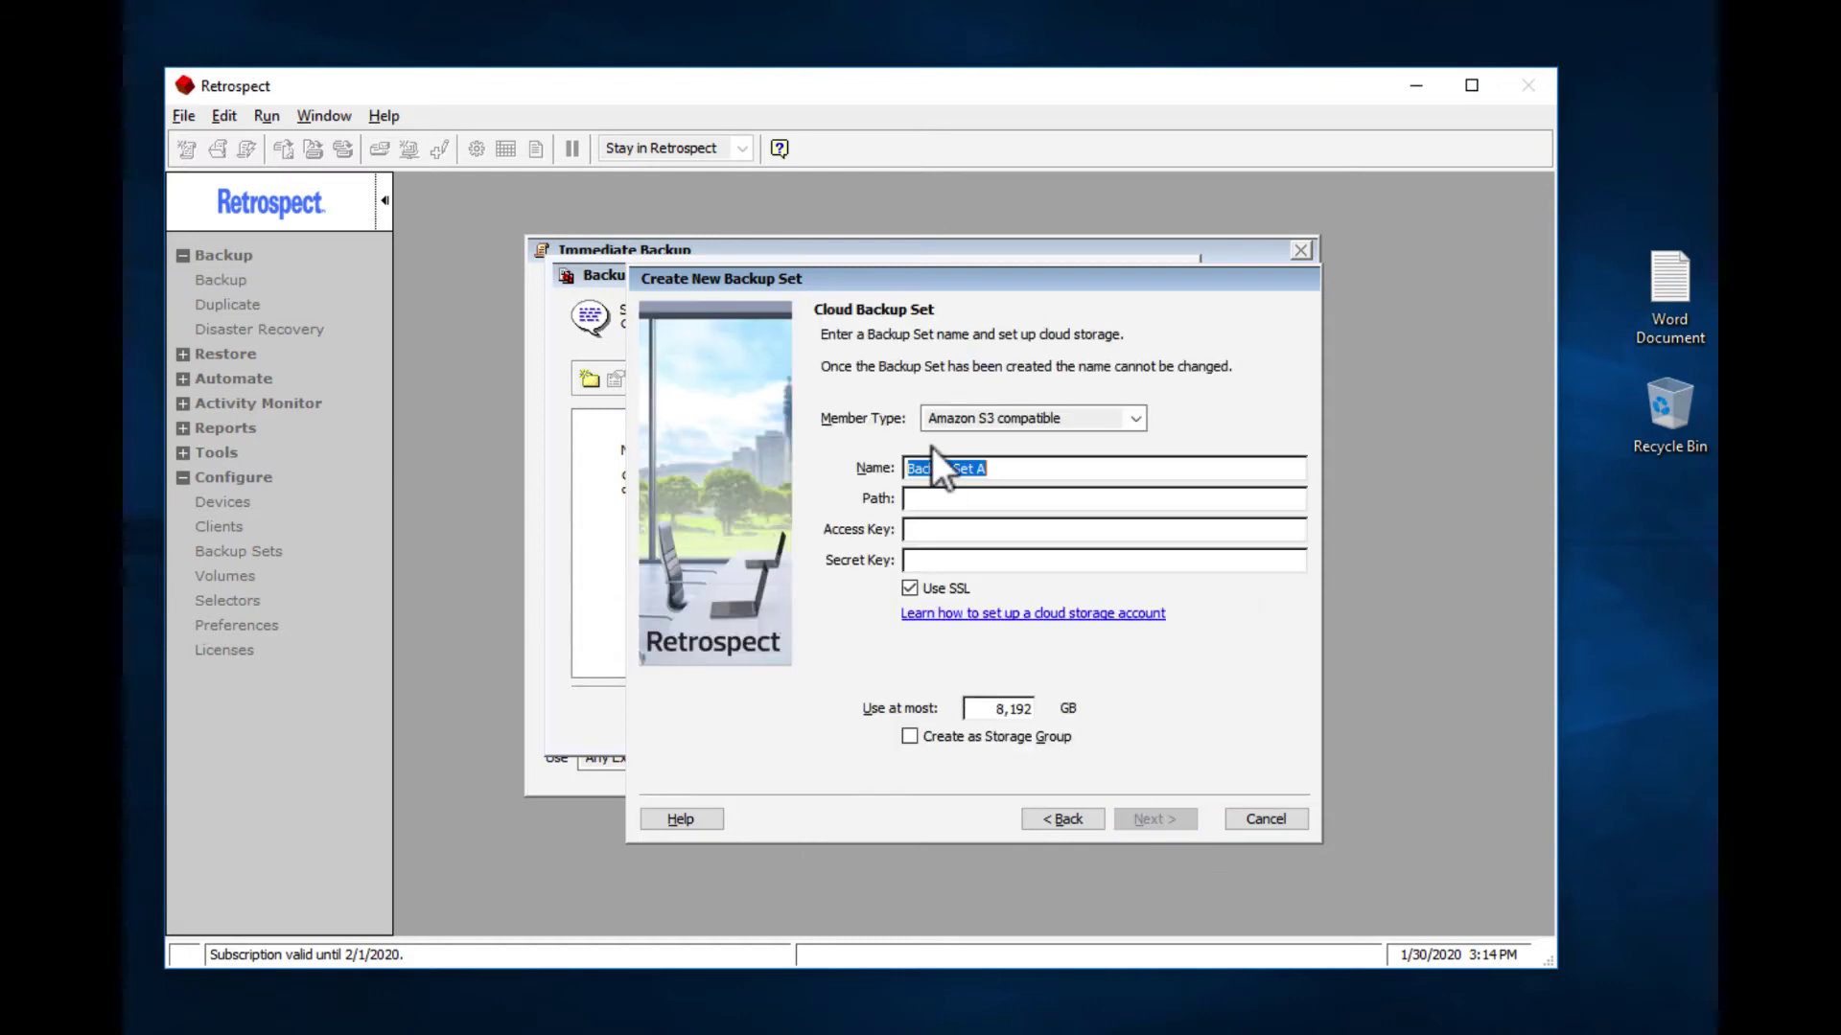
type("Google Cloud Set")
Step: Paste the bucket path storage.googleapis.com/retrospect-backup-demo from the notes into Path
left_click(911, 1028)
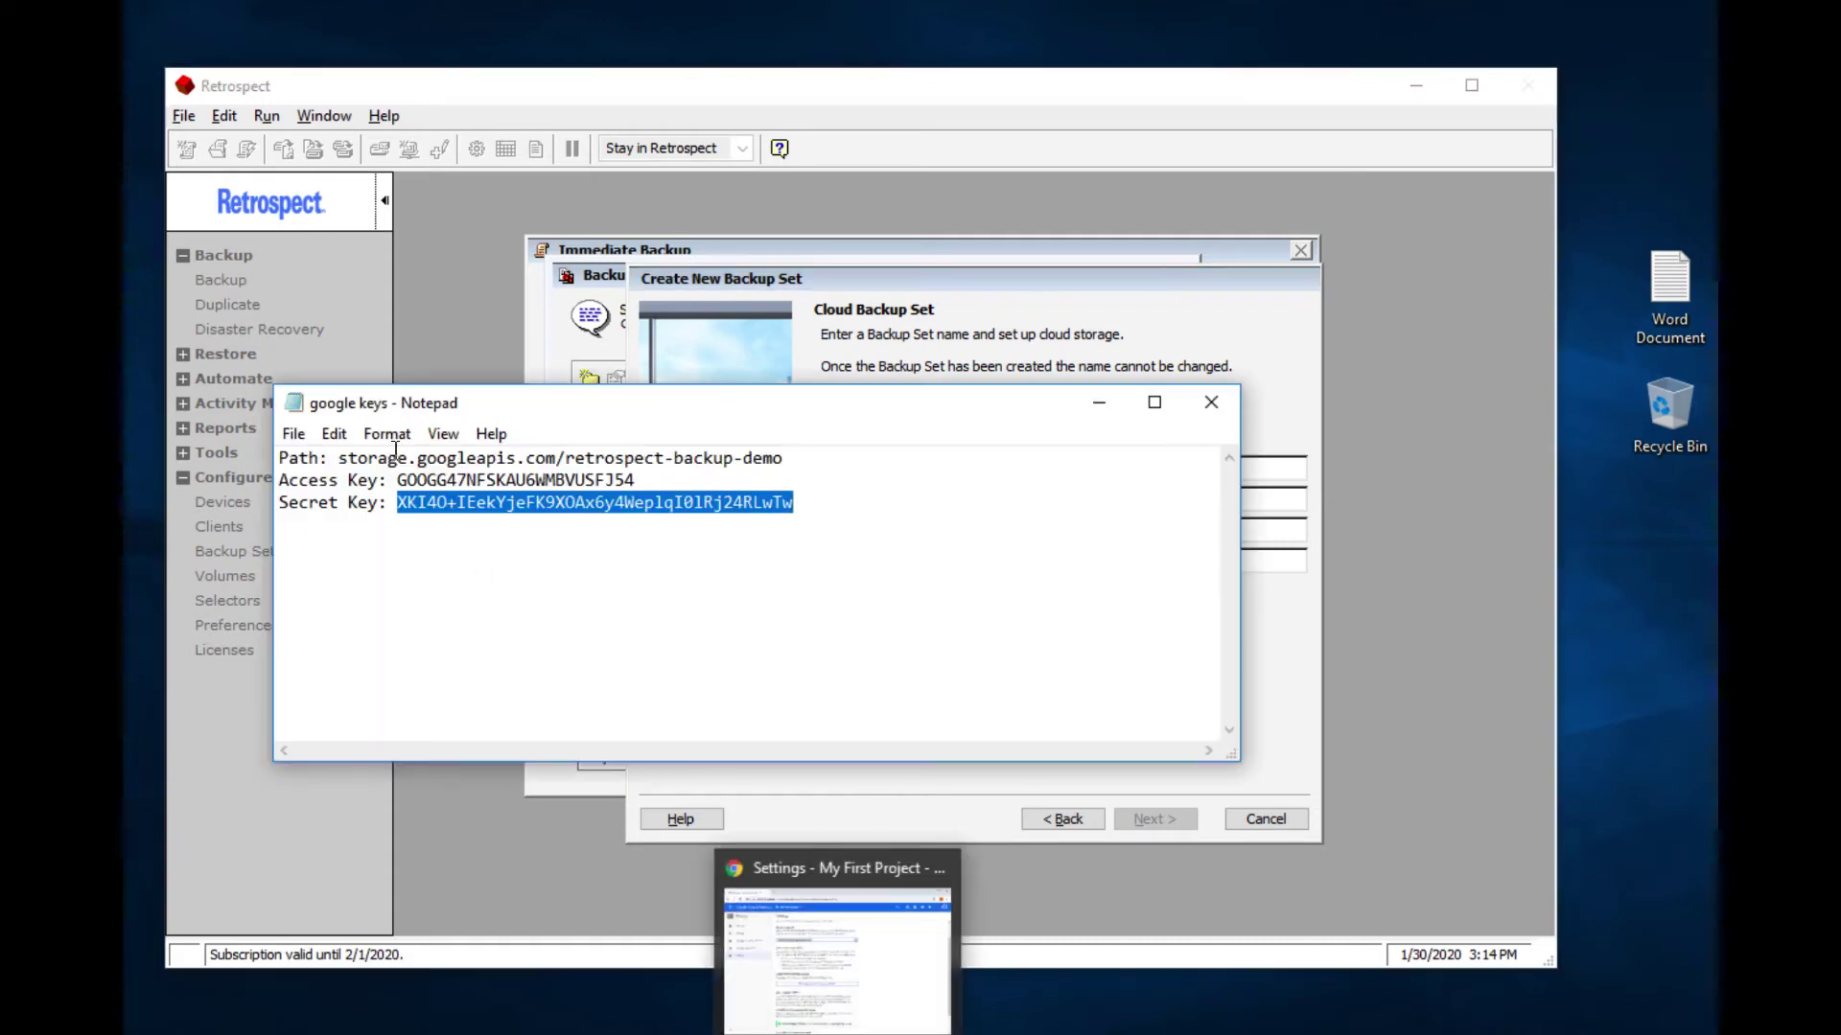
left_click_drag(337, 459, 830, 460)
key("ctrl+c")
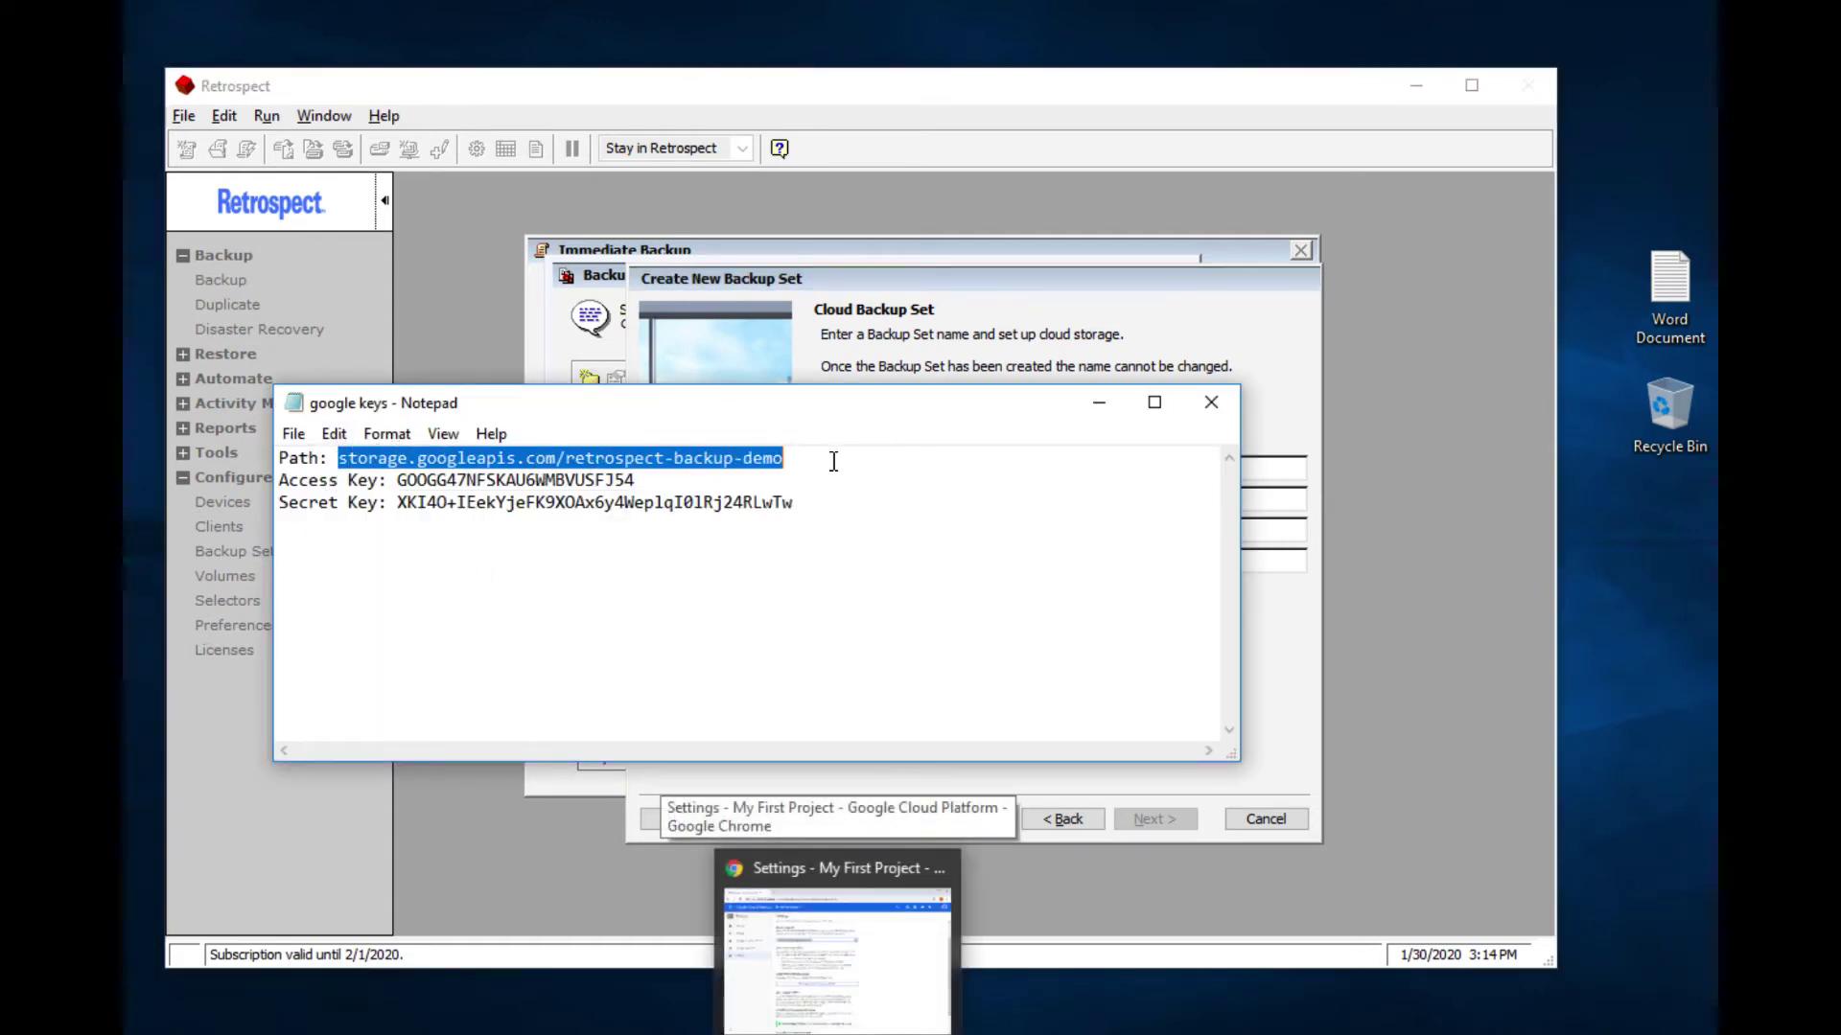
left_click(1264, 499)
key("ctrl+v")
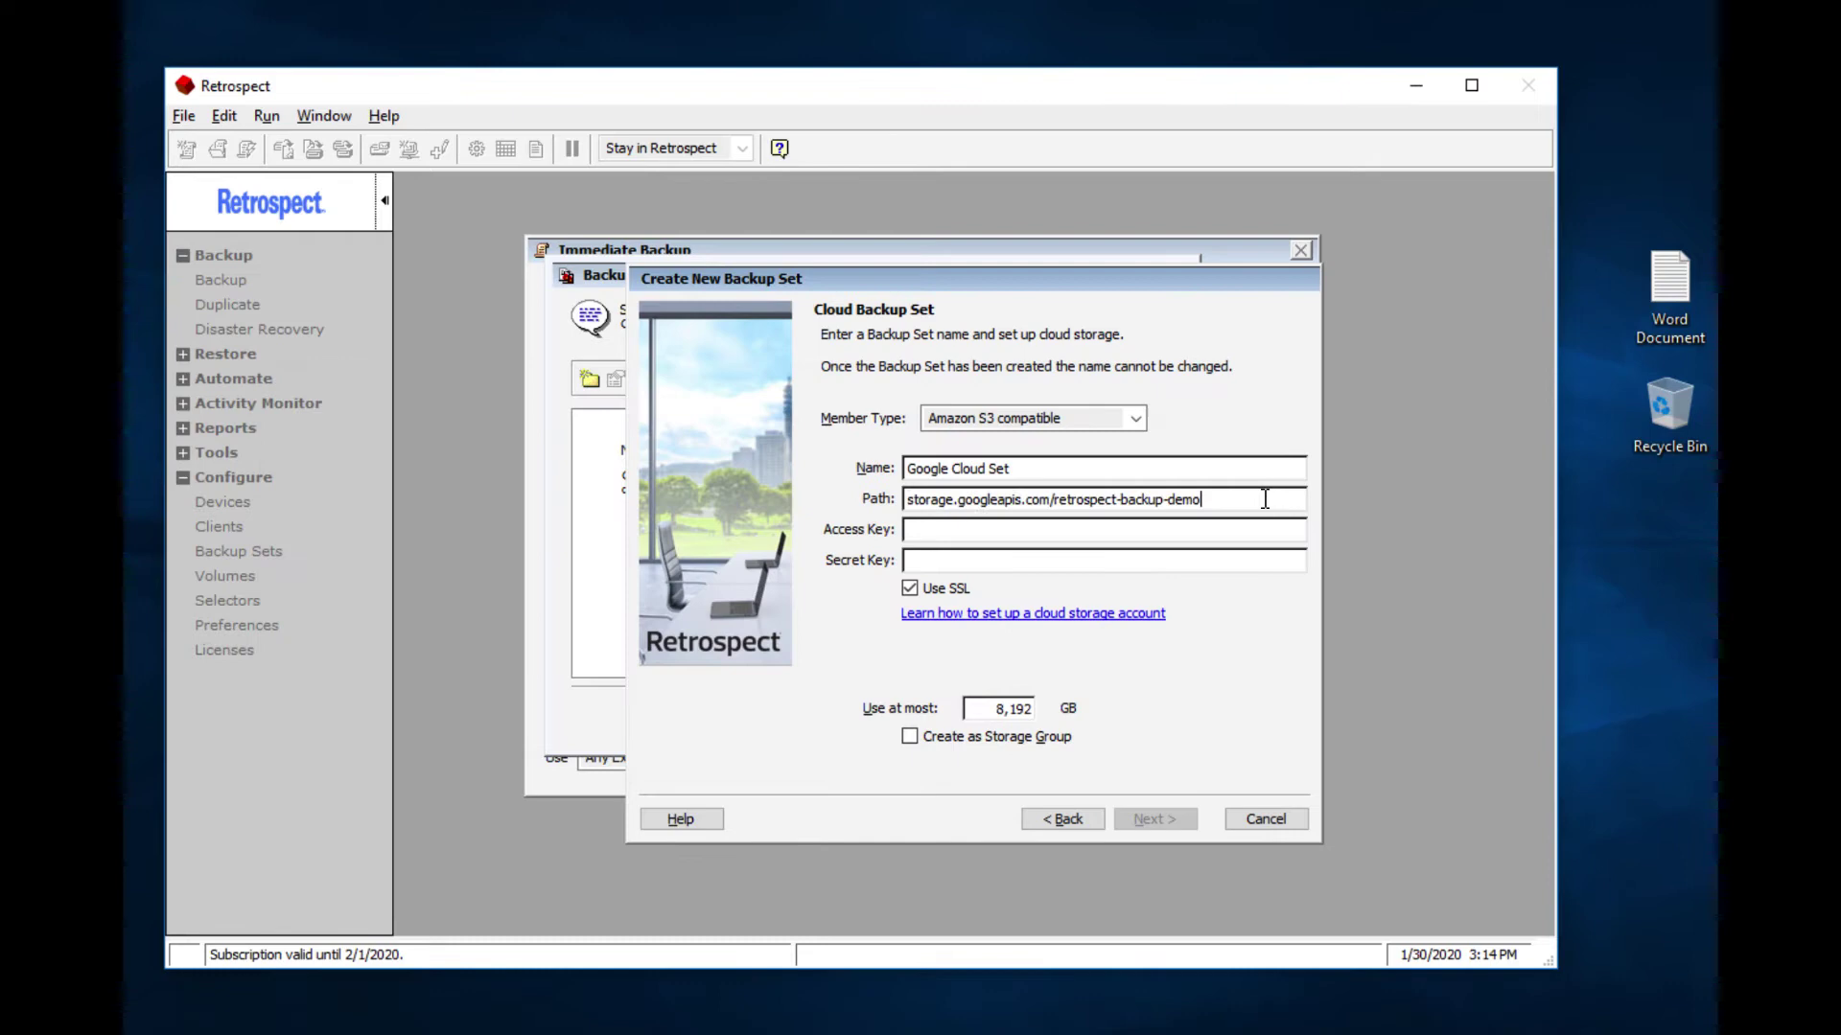
Step: Copy the access key and secret key from the notes into their wizard fields
key("alt+Tab")
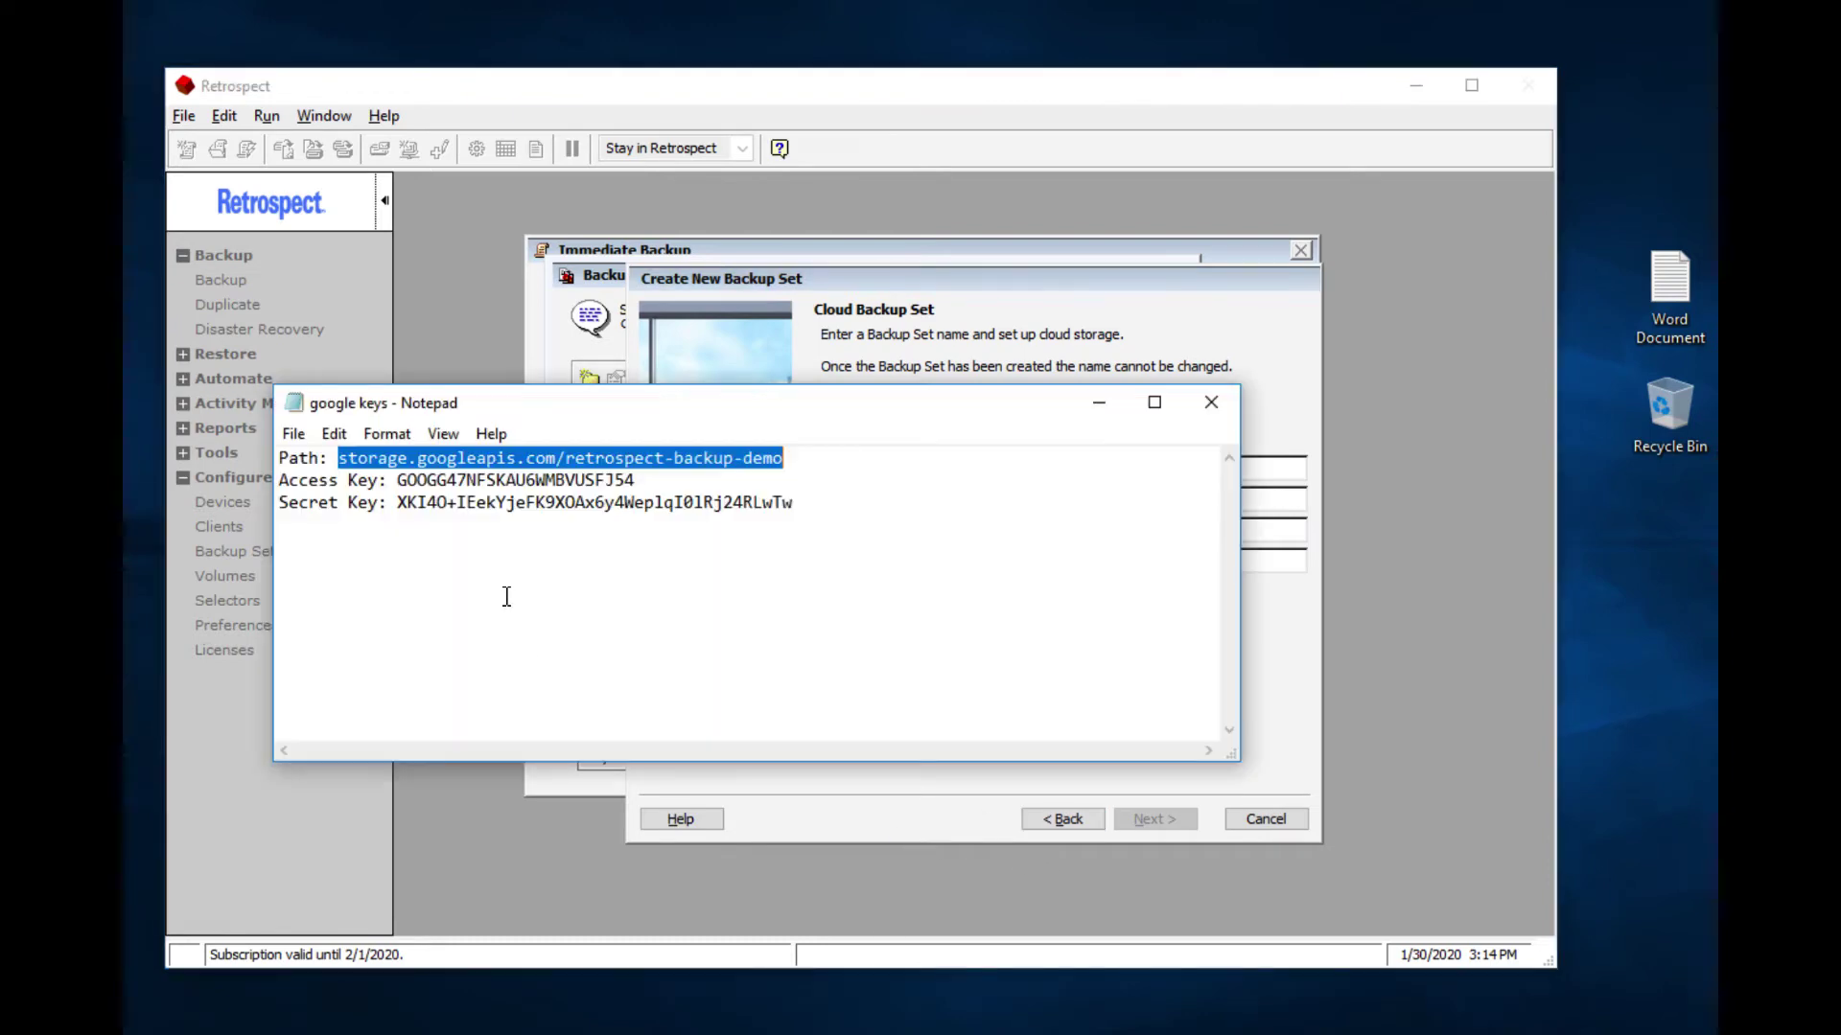
left_click_drag(397, 479, 635, 479)
key("ctrl+c")
key("alt+Tab")
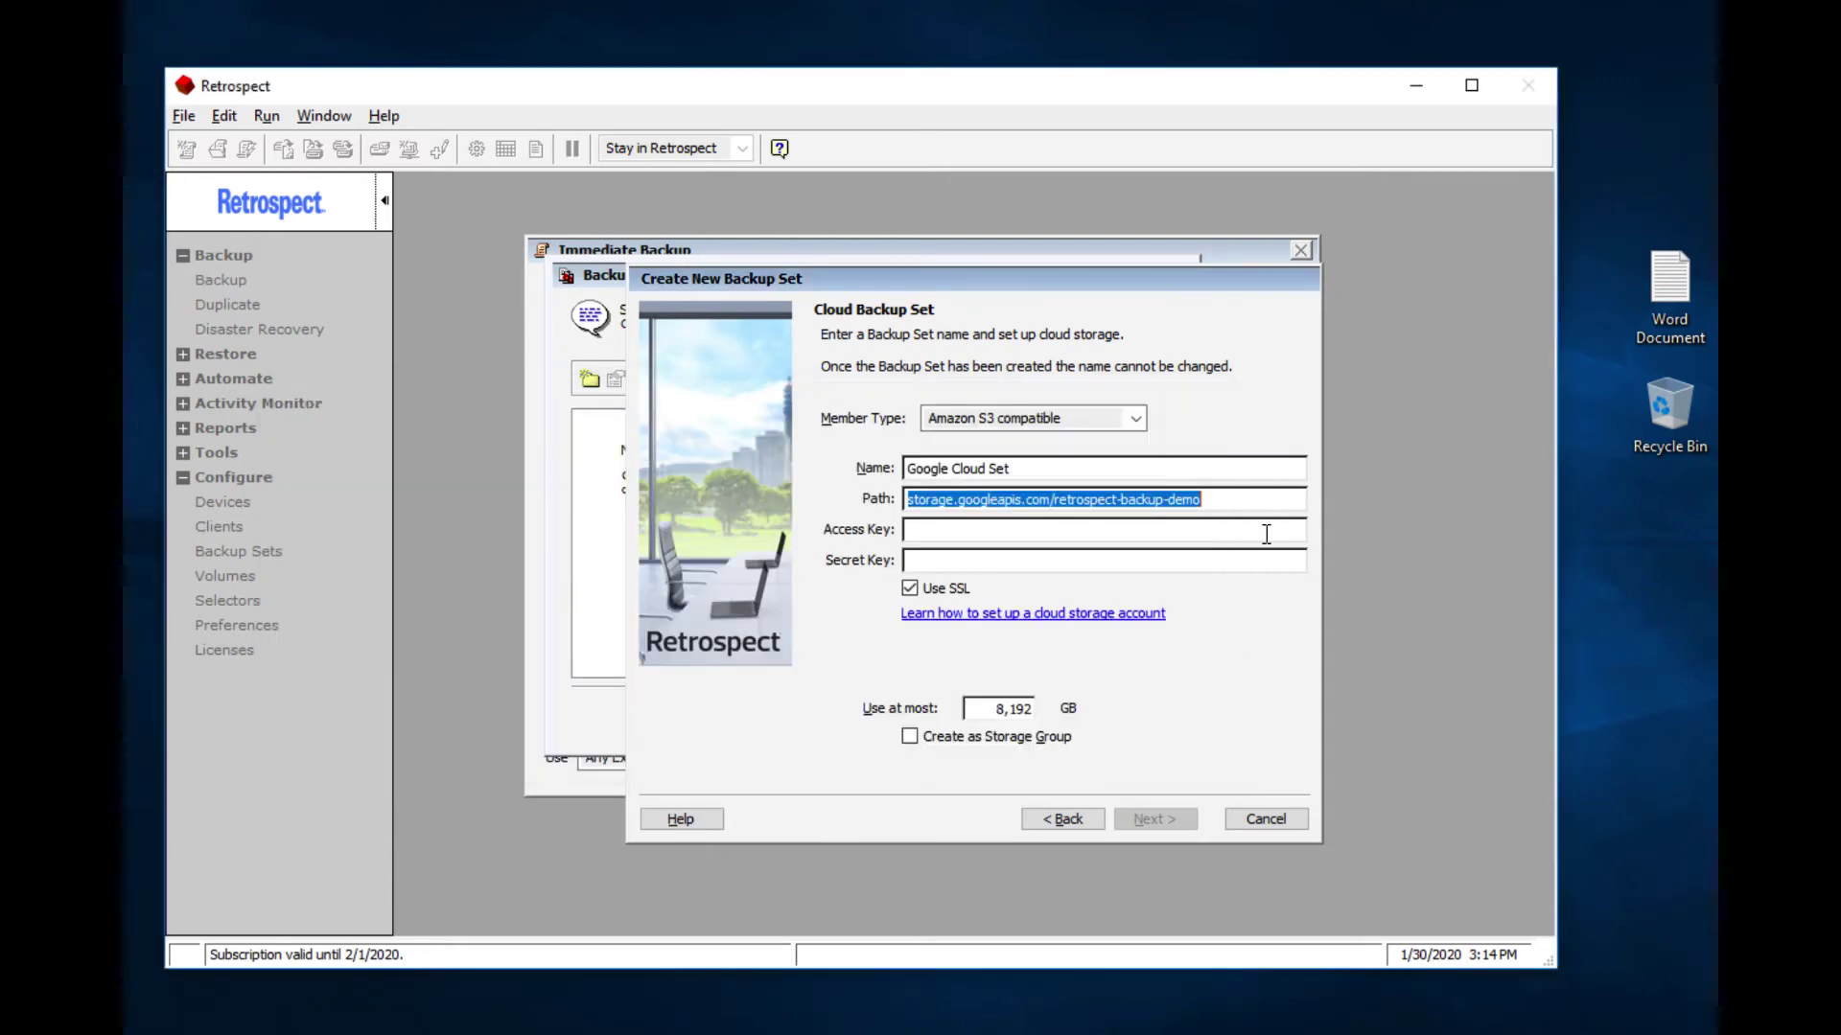
left_click(1270, 530)
key("ctrl+v")
key("alt+Tab")
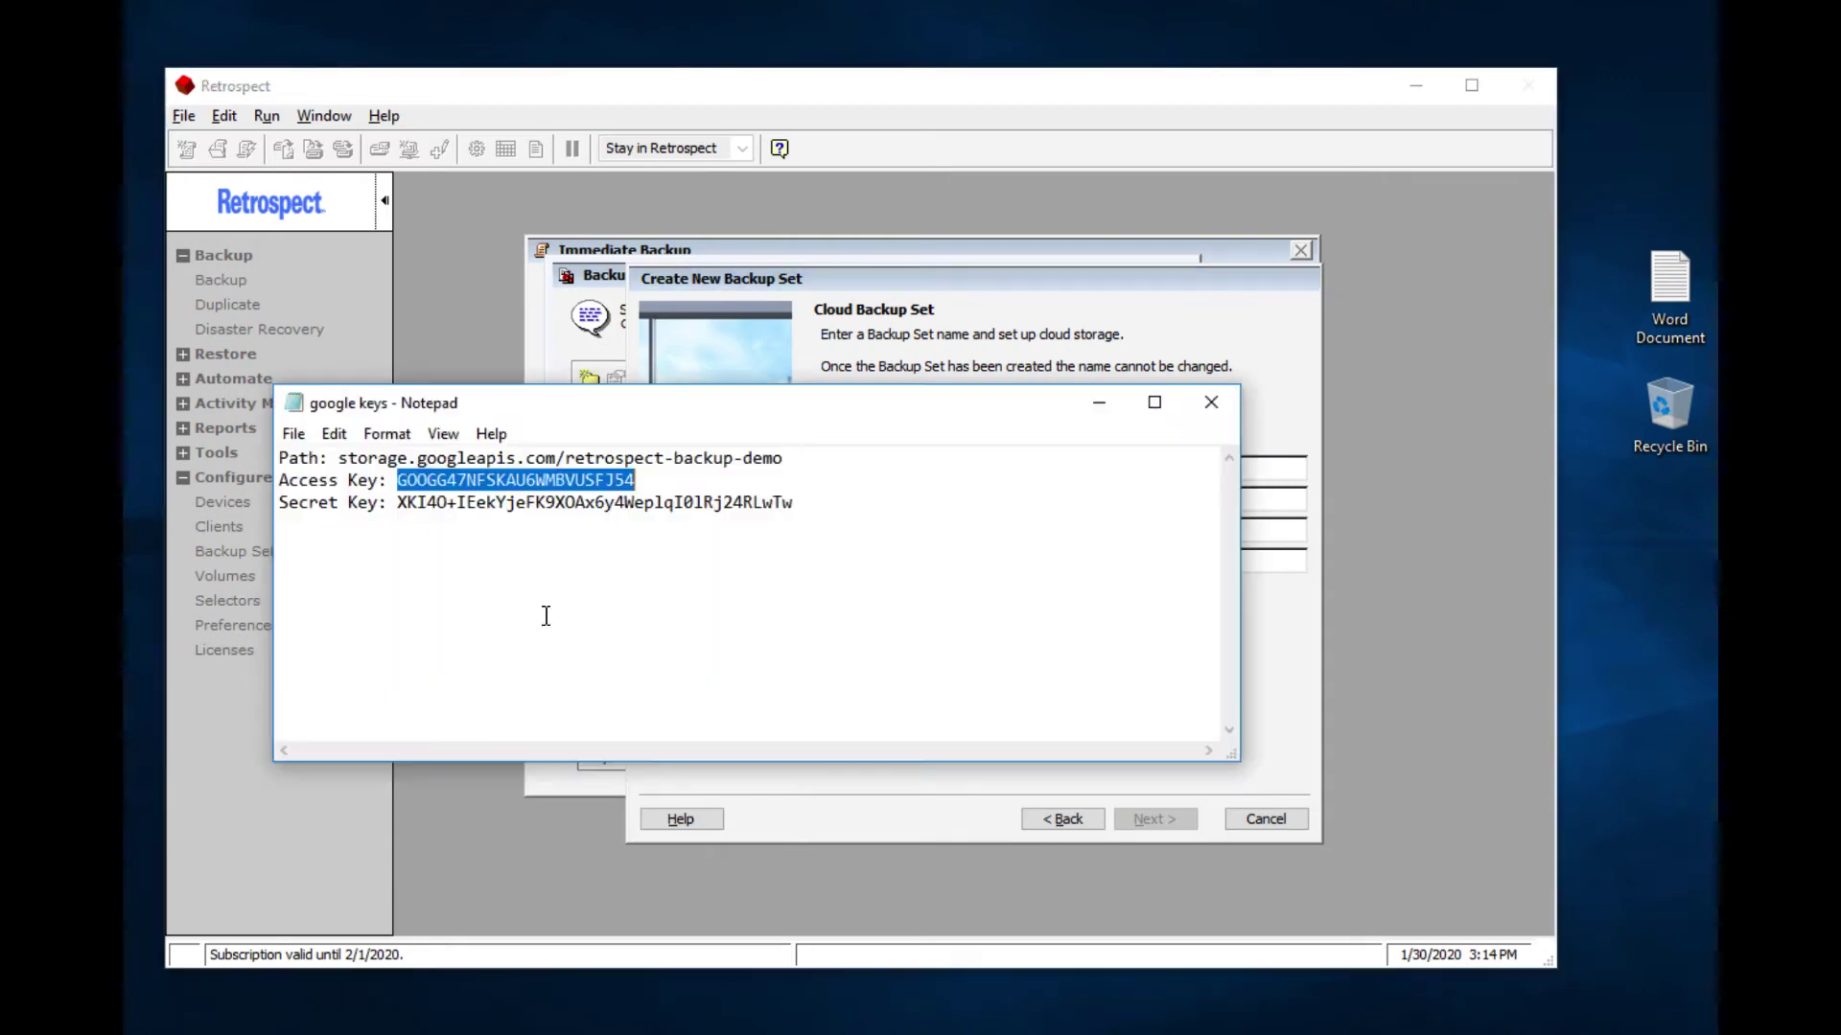
left_click_drag(395, 505, 843, 505)
key("ctrl+c")
key("alt+Tab")
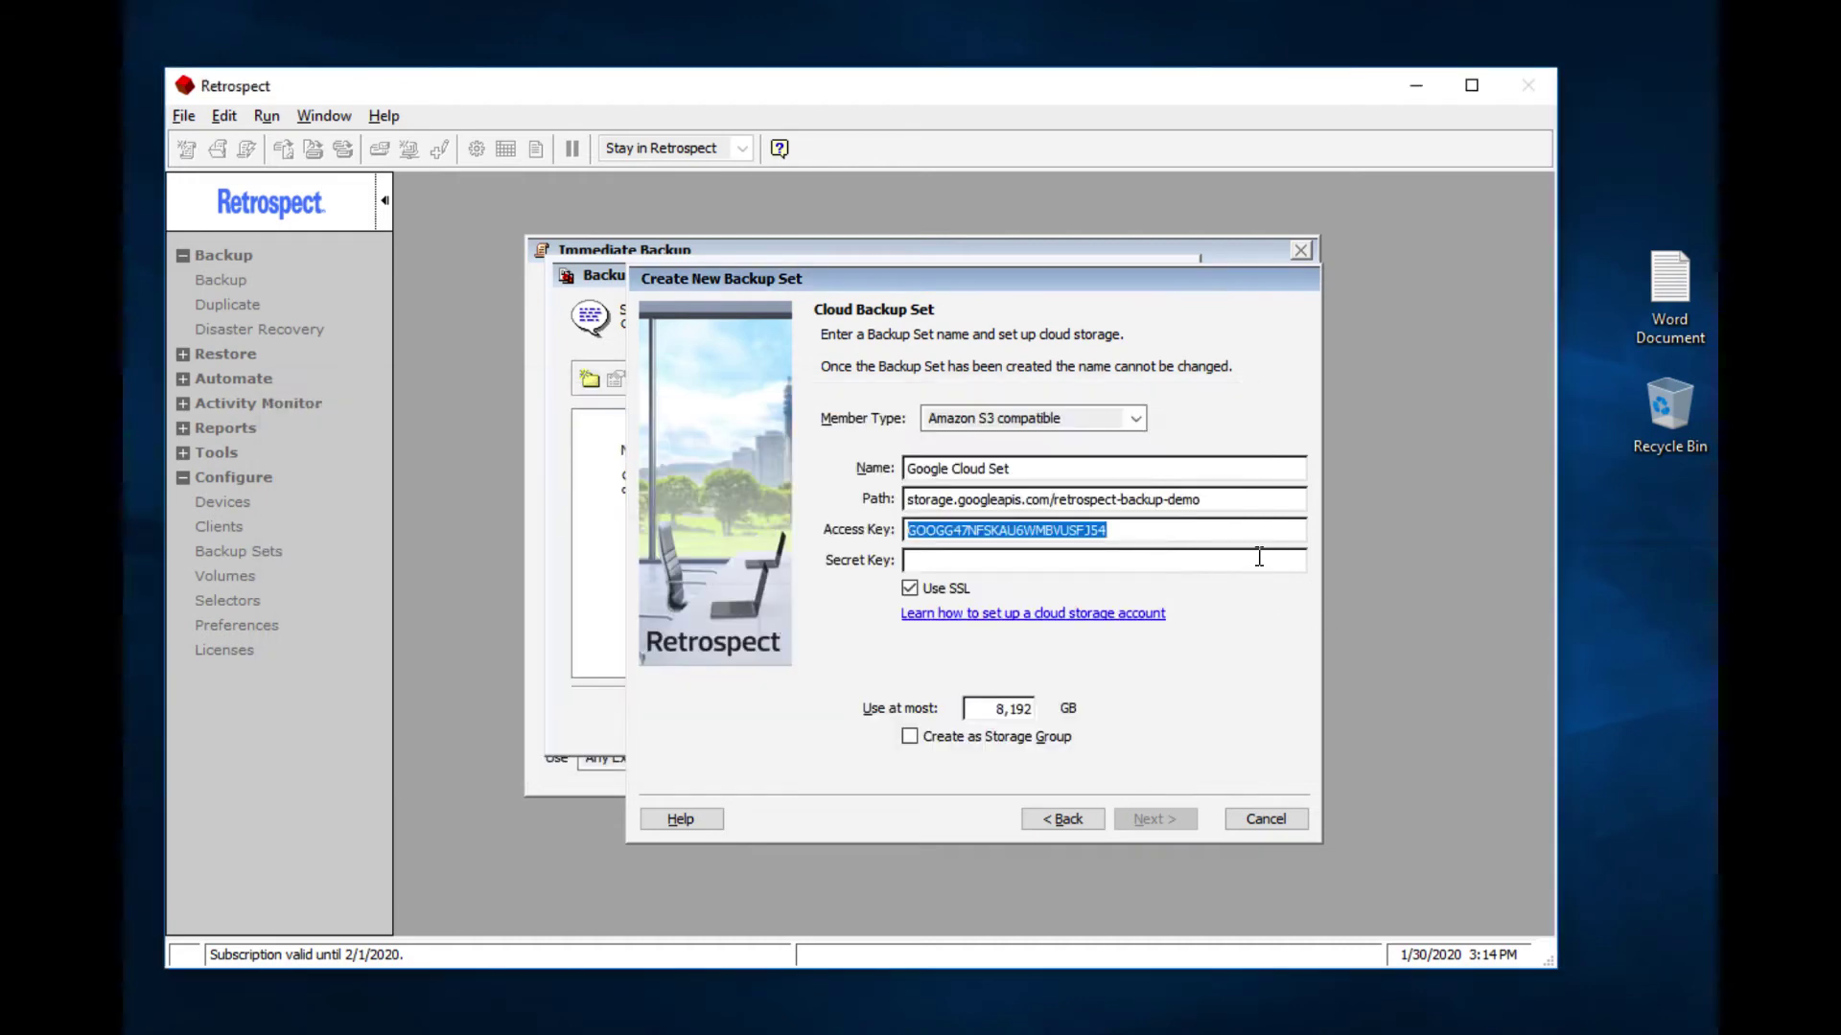
left_click(1256, 560)
key("ctrl+v")
Step: Choose AES-256 encryption and enter and confirm the backup set password
left_click(1141, 815)
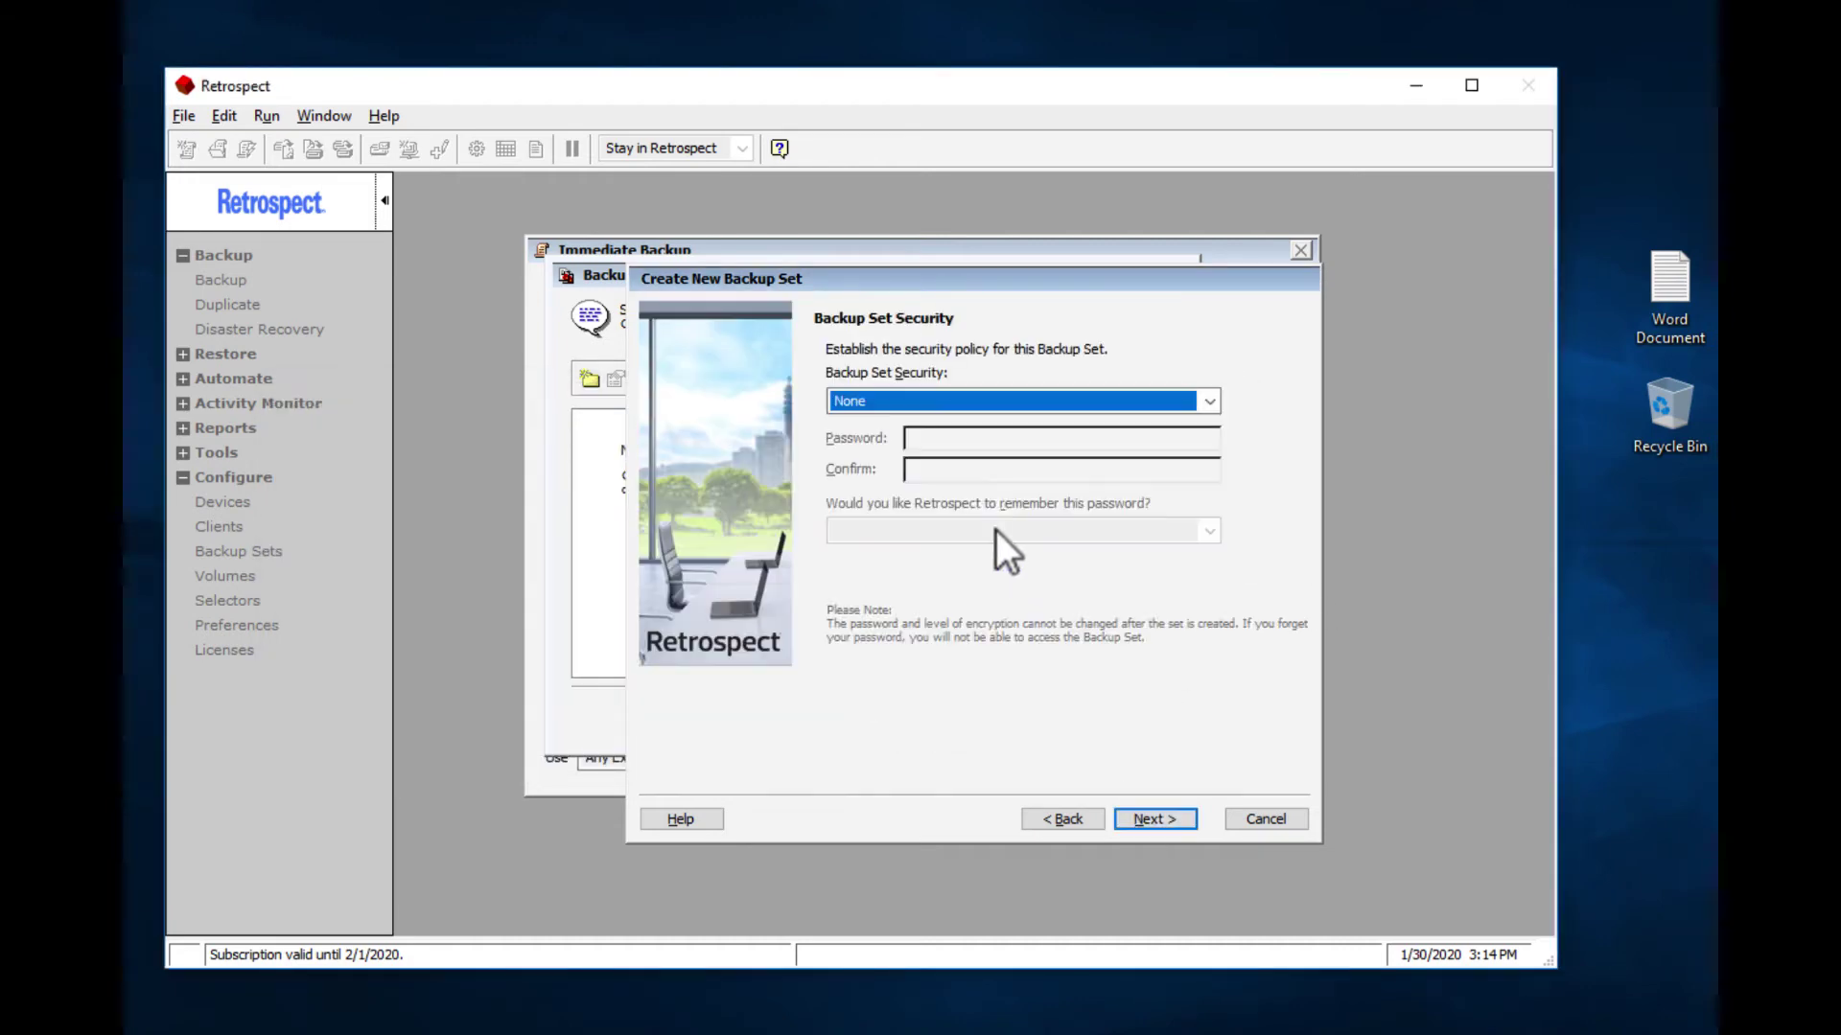
left_click(974, 400)
left_click(962, 523)
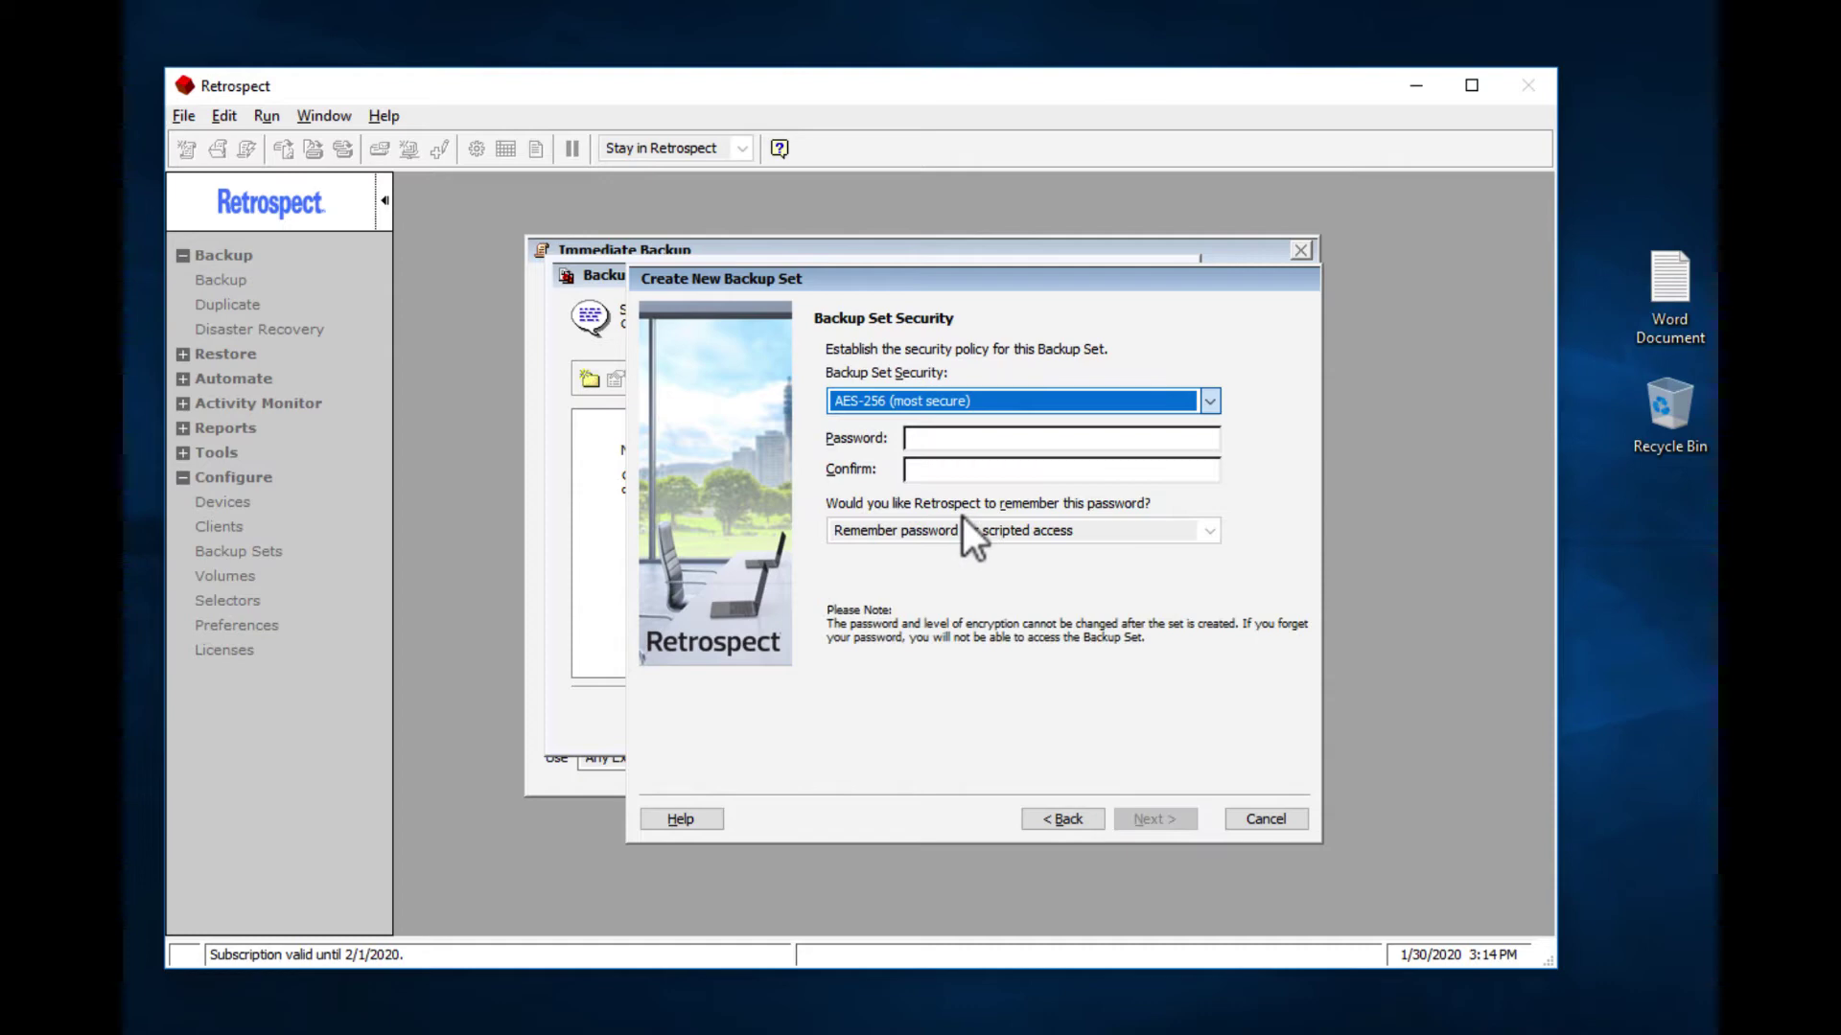
left_click(958, 438)
type("password12345678")
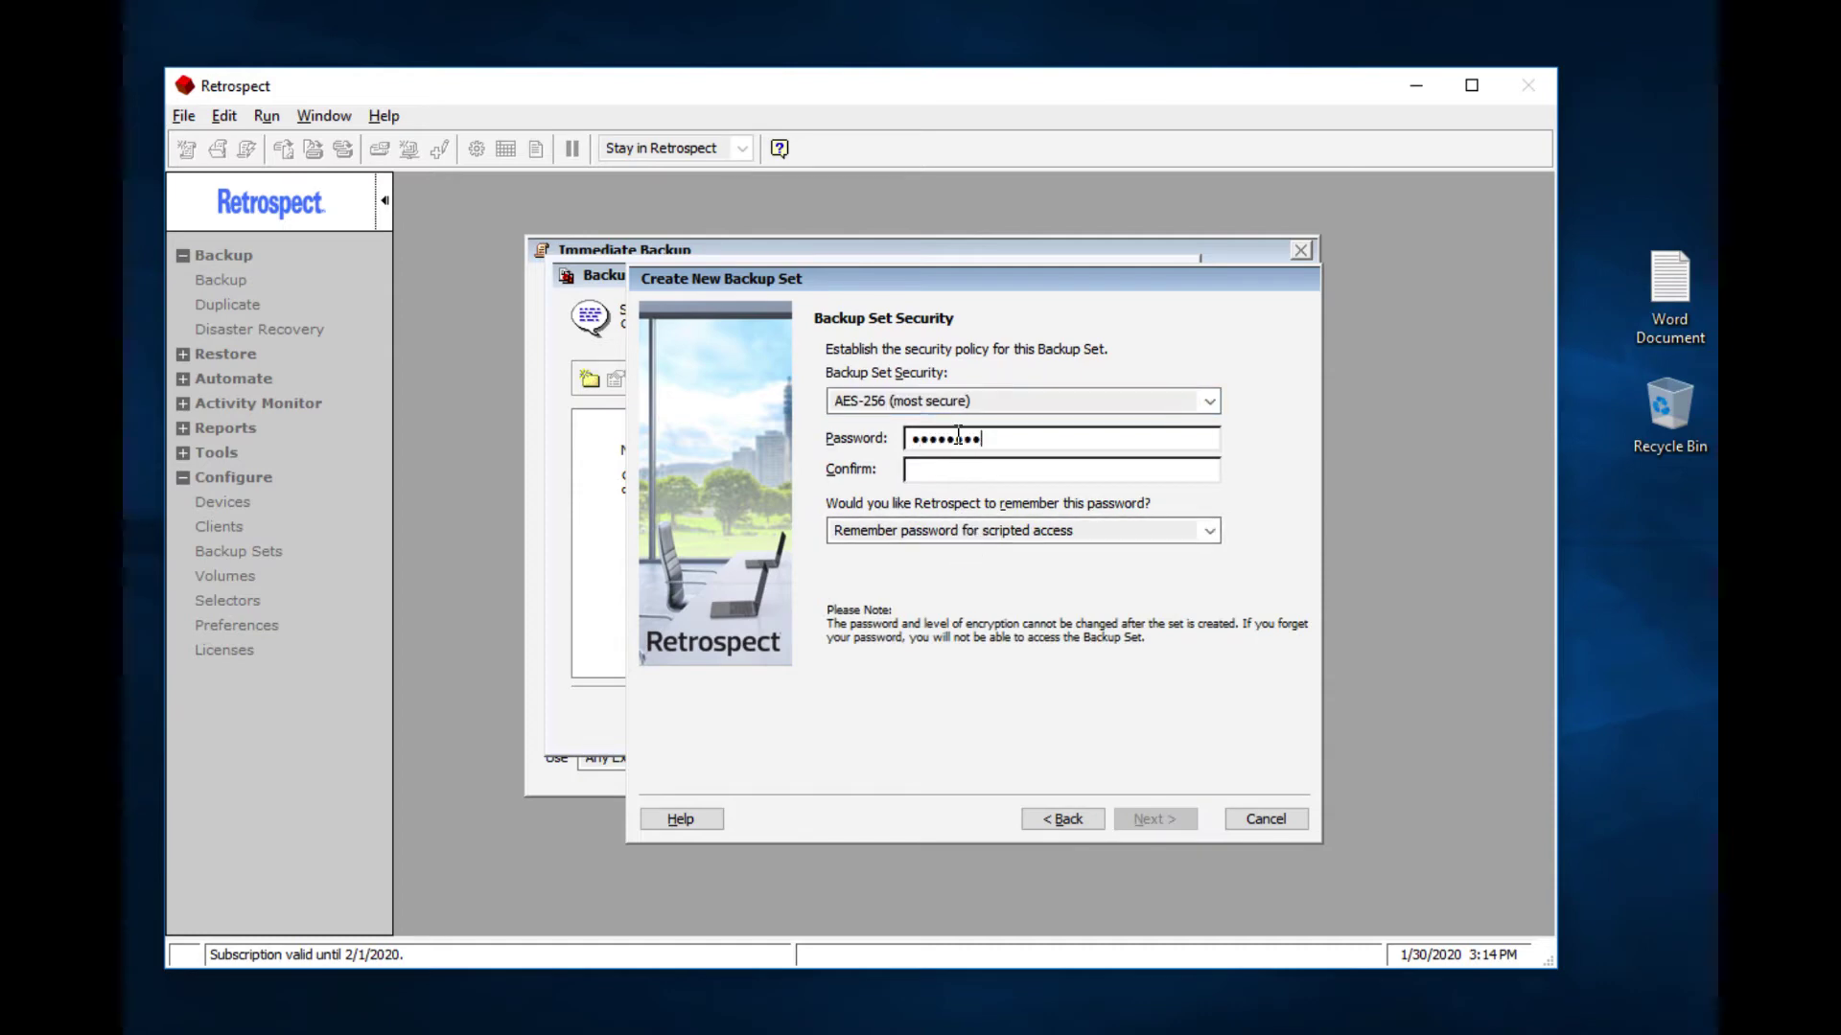
key("Tab")
type("password12345678")
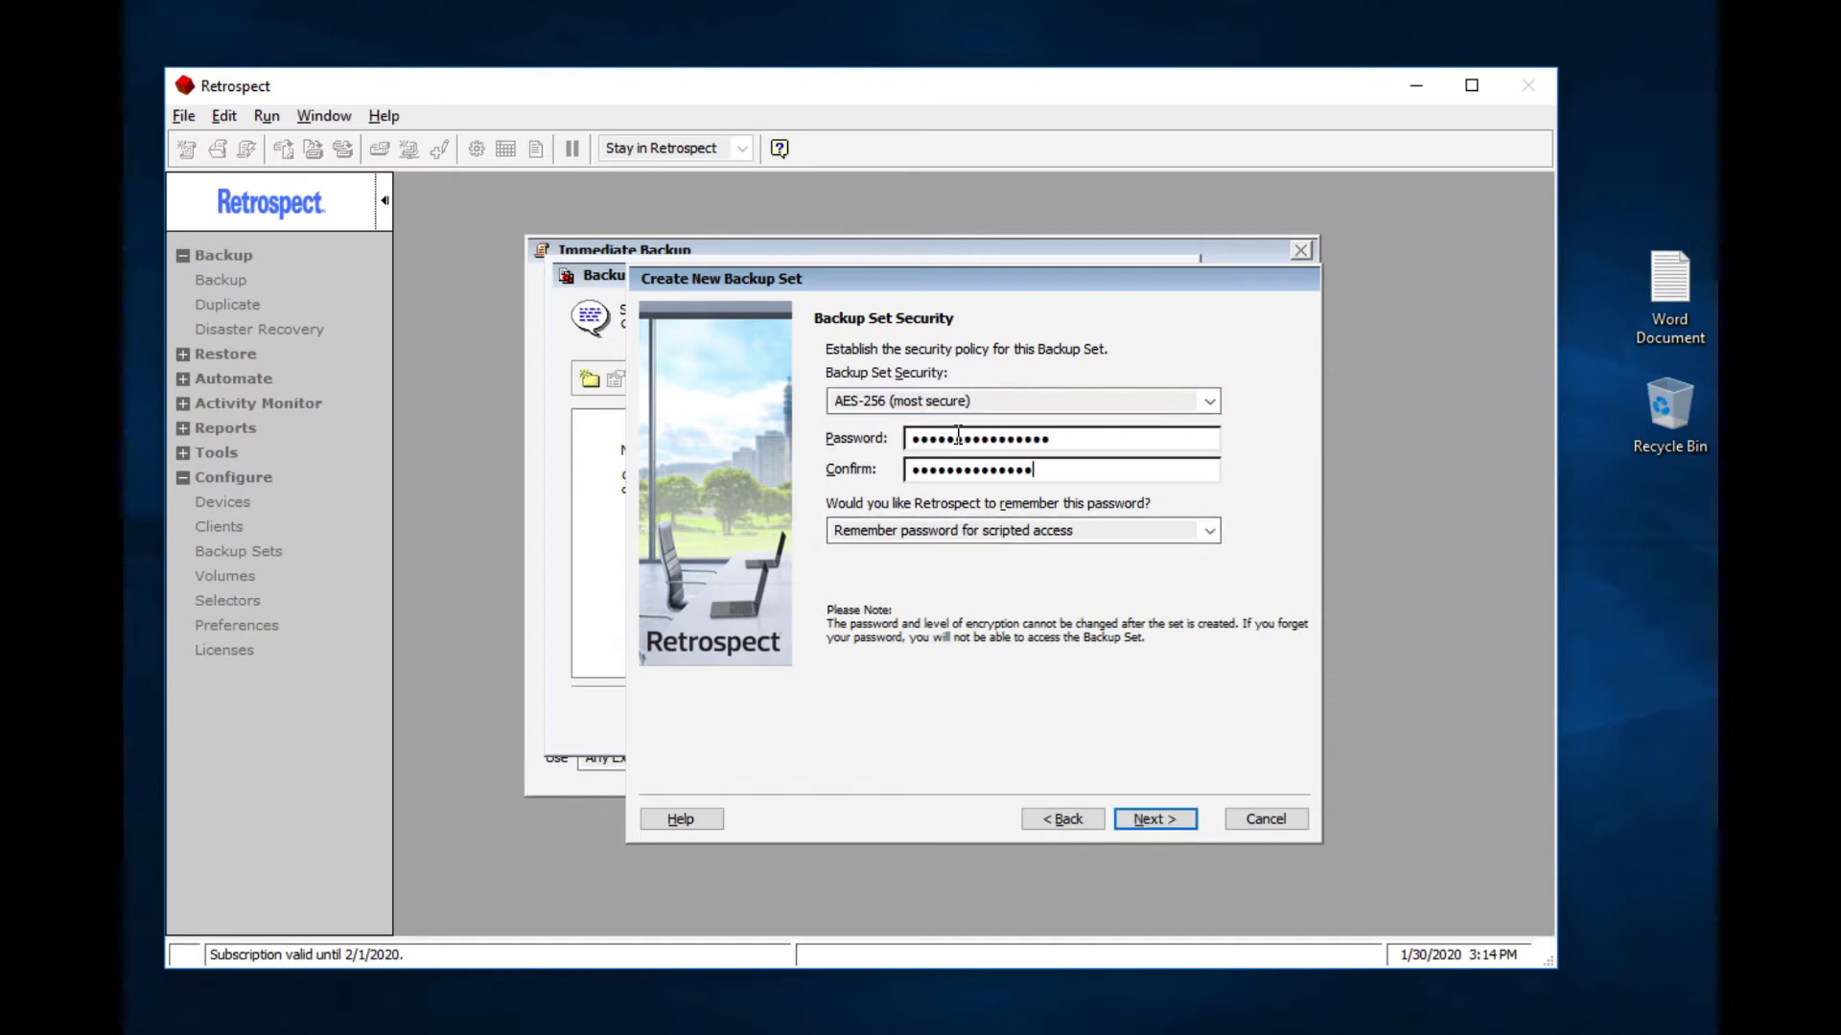
Step: Accept the catalog step and finish creating the Google Cloud Set
left_click(1141, 811)
left_click(1141, 814)
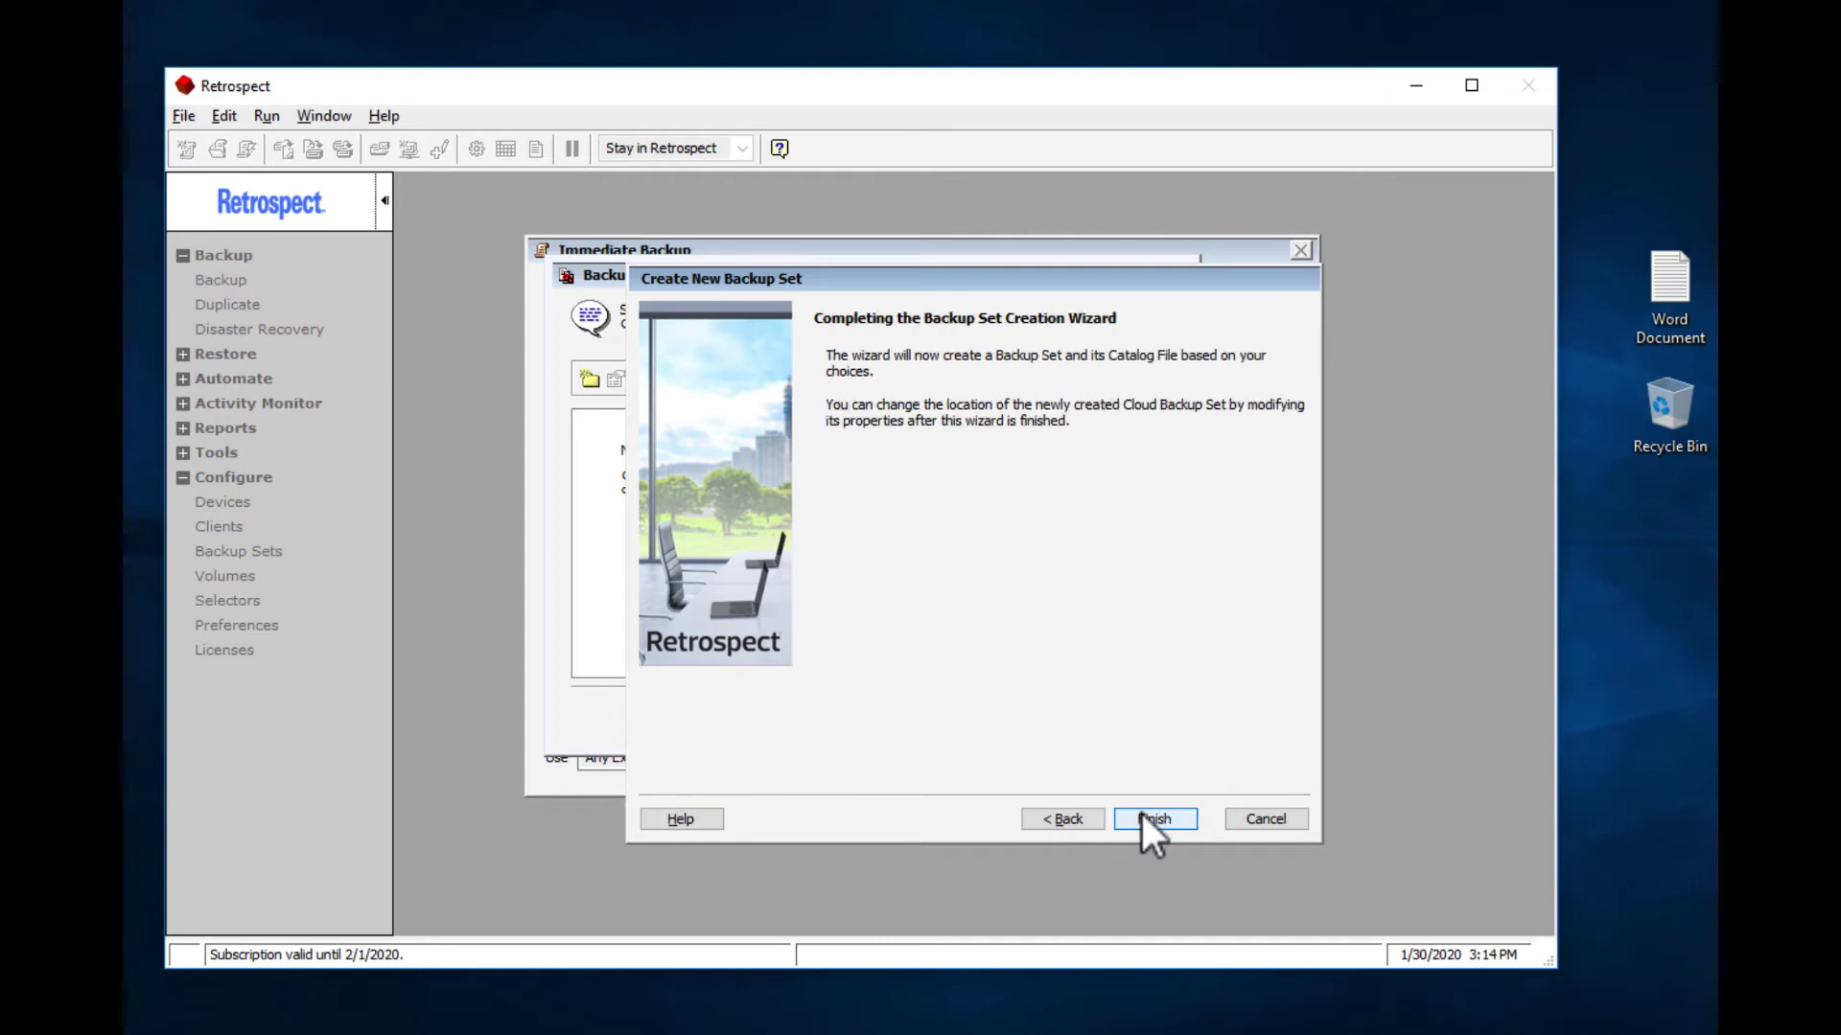
left_click(1141, 809)
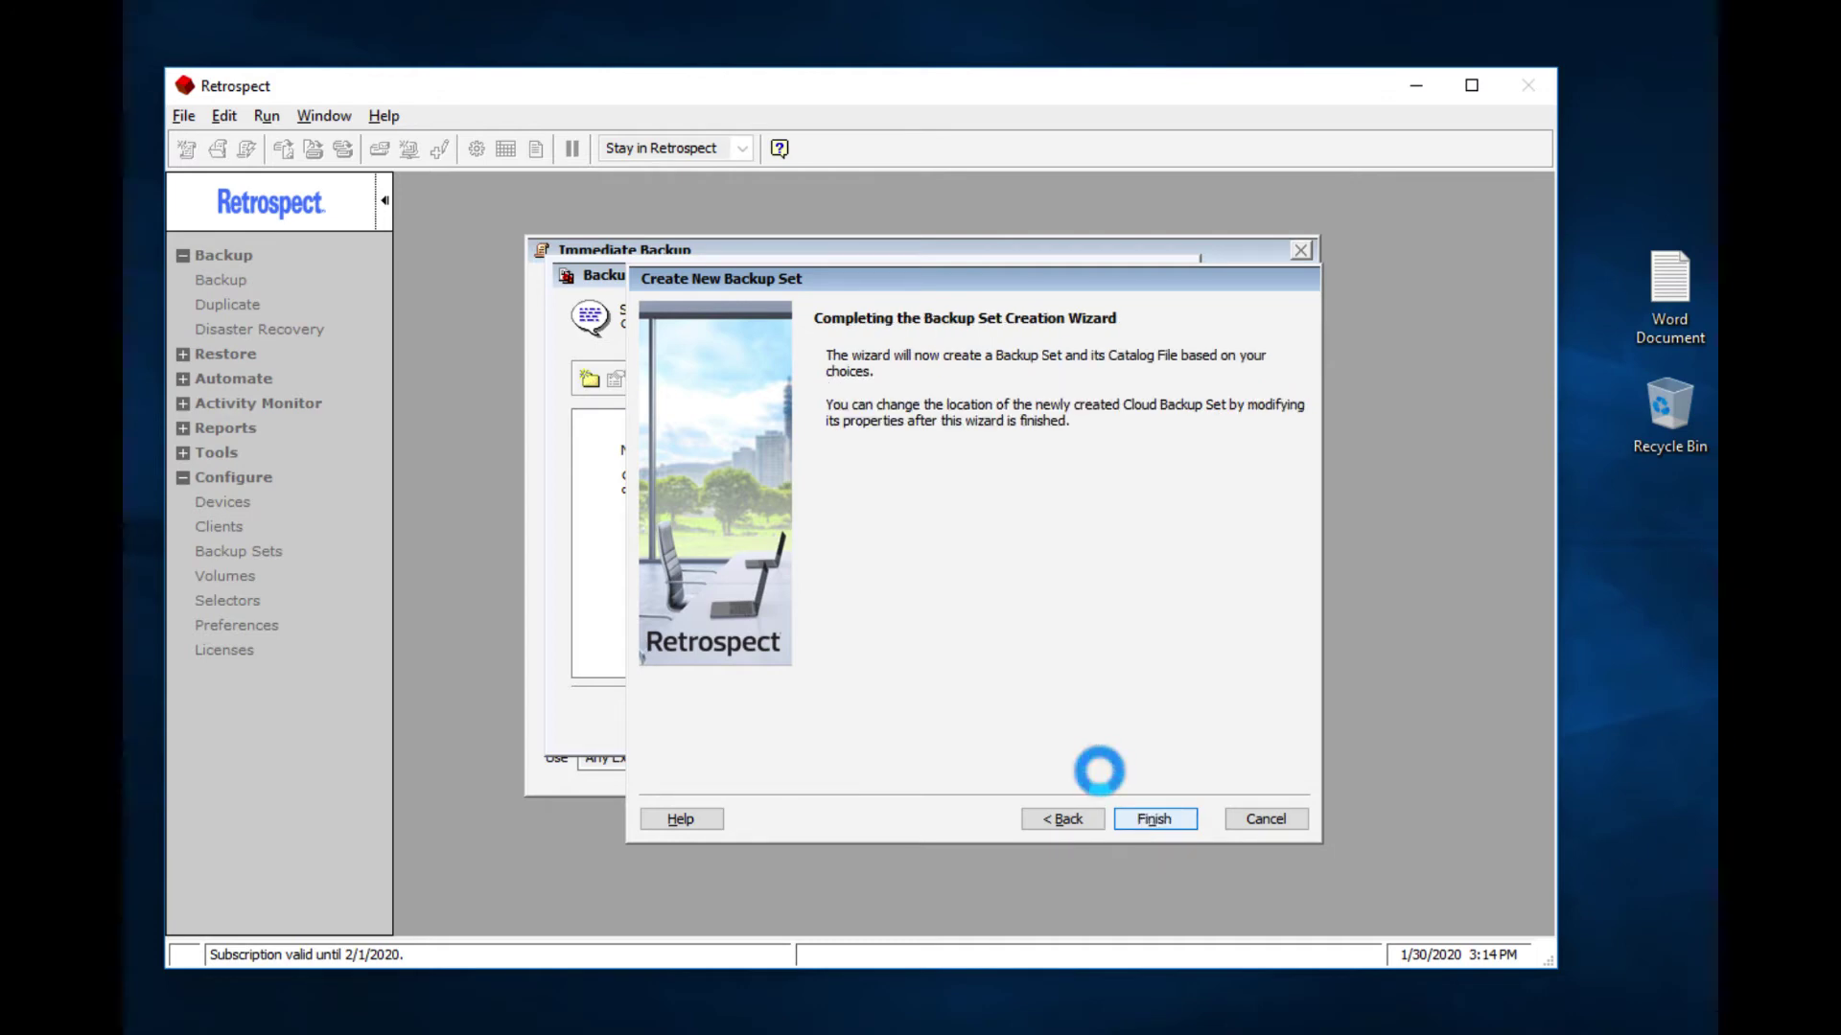
Step: Choose Google Cloud Set as destination and run the Desktop backup in the Activity Monitor
left_click(1047, 721)
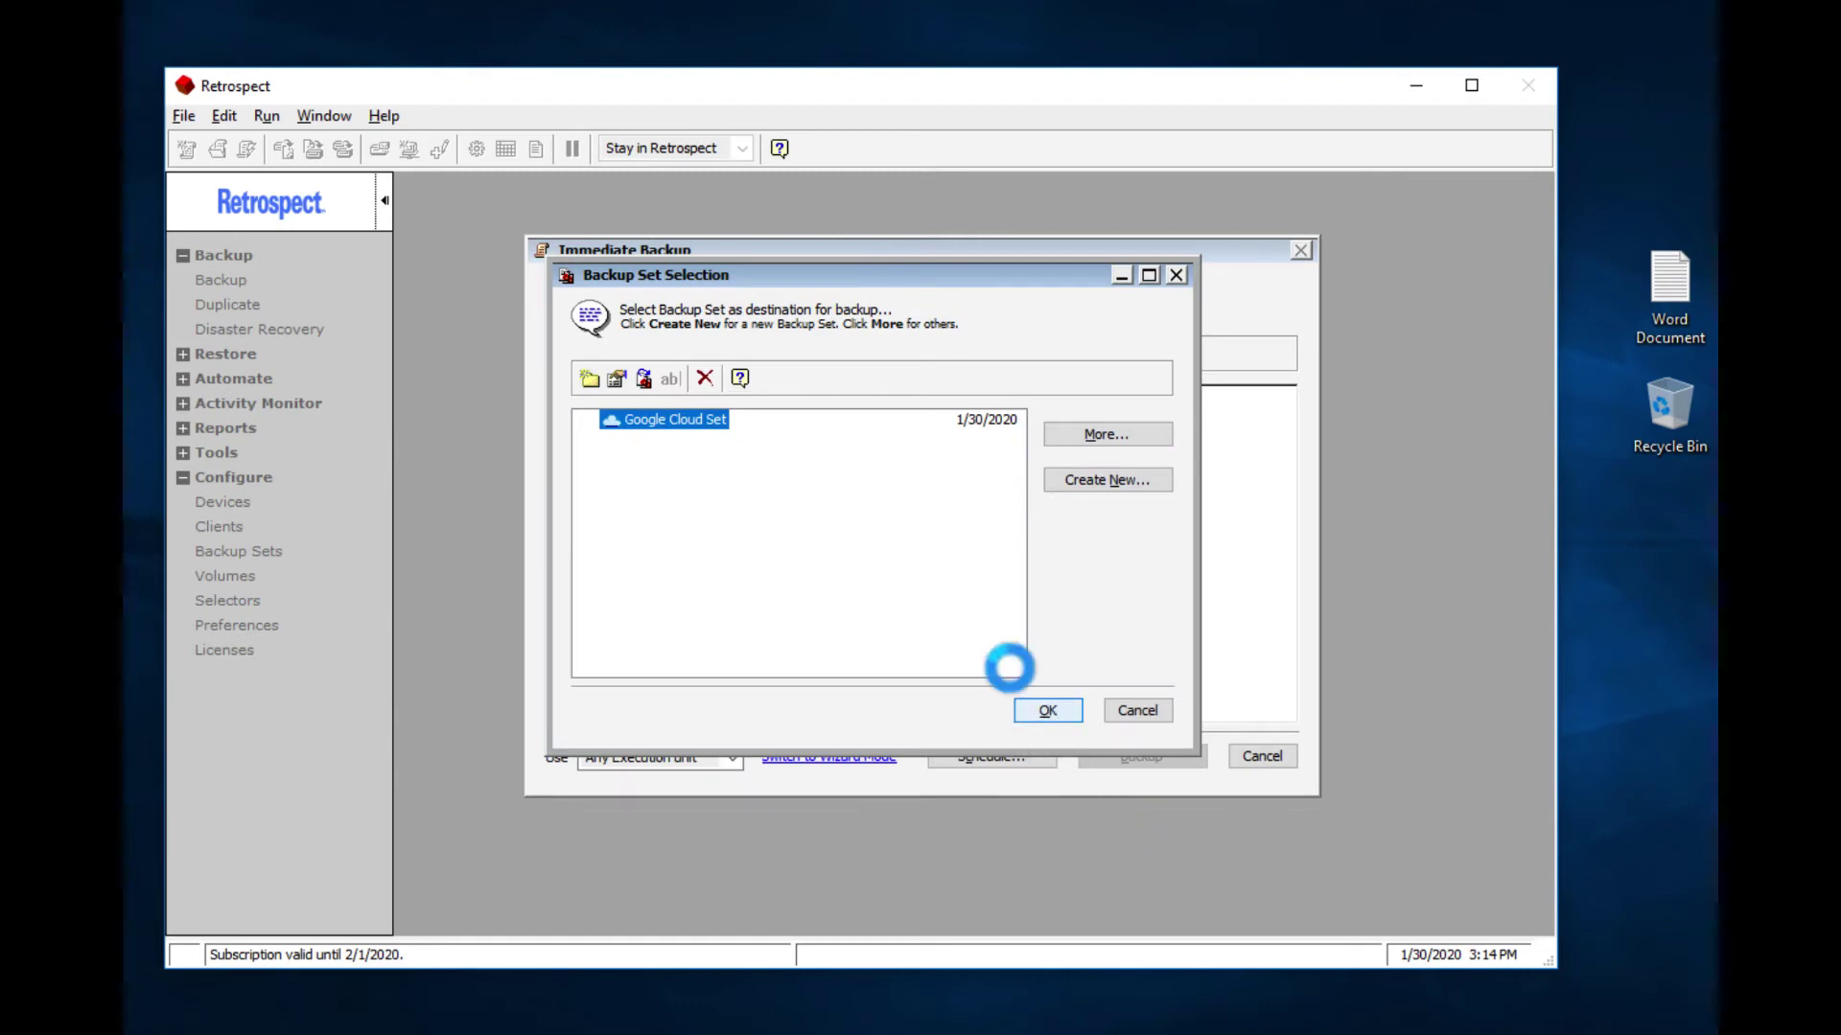
left_click(1140, 754)
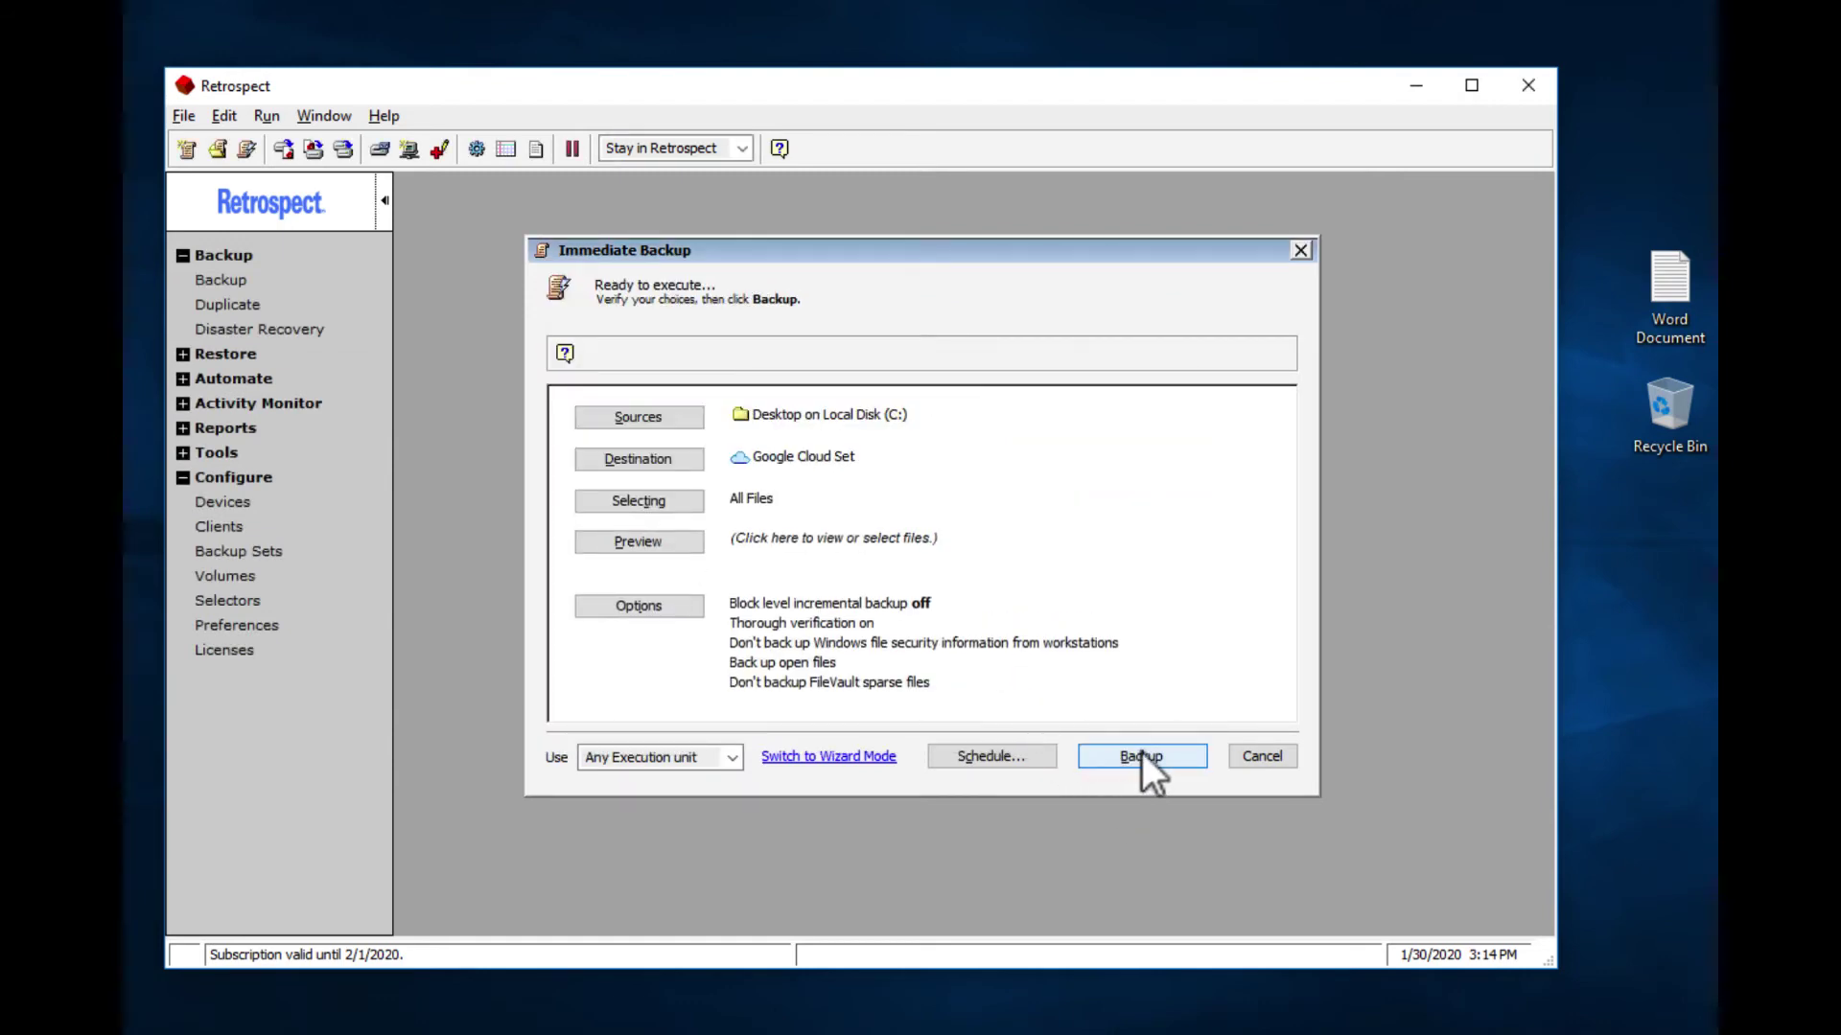
left_click_drag(895, 303, 919, 250)
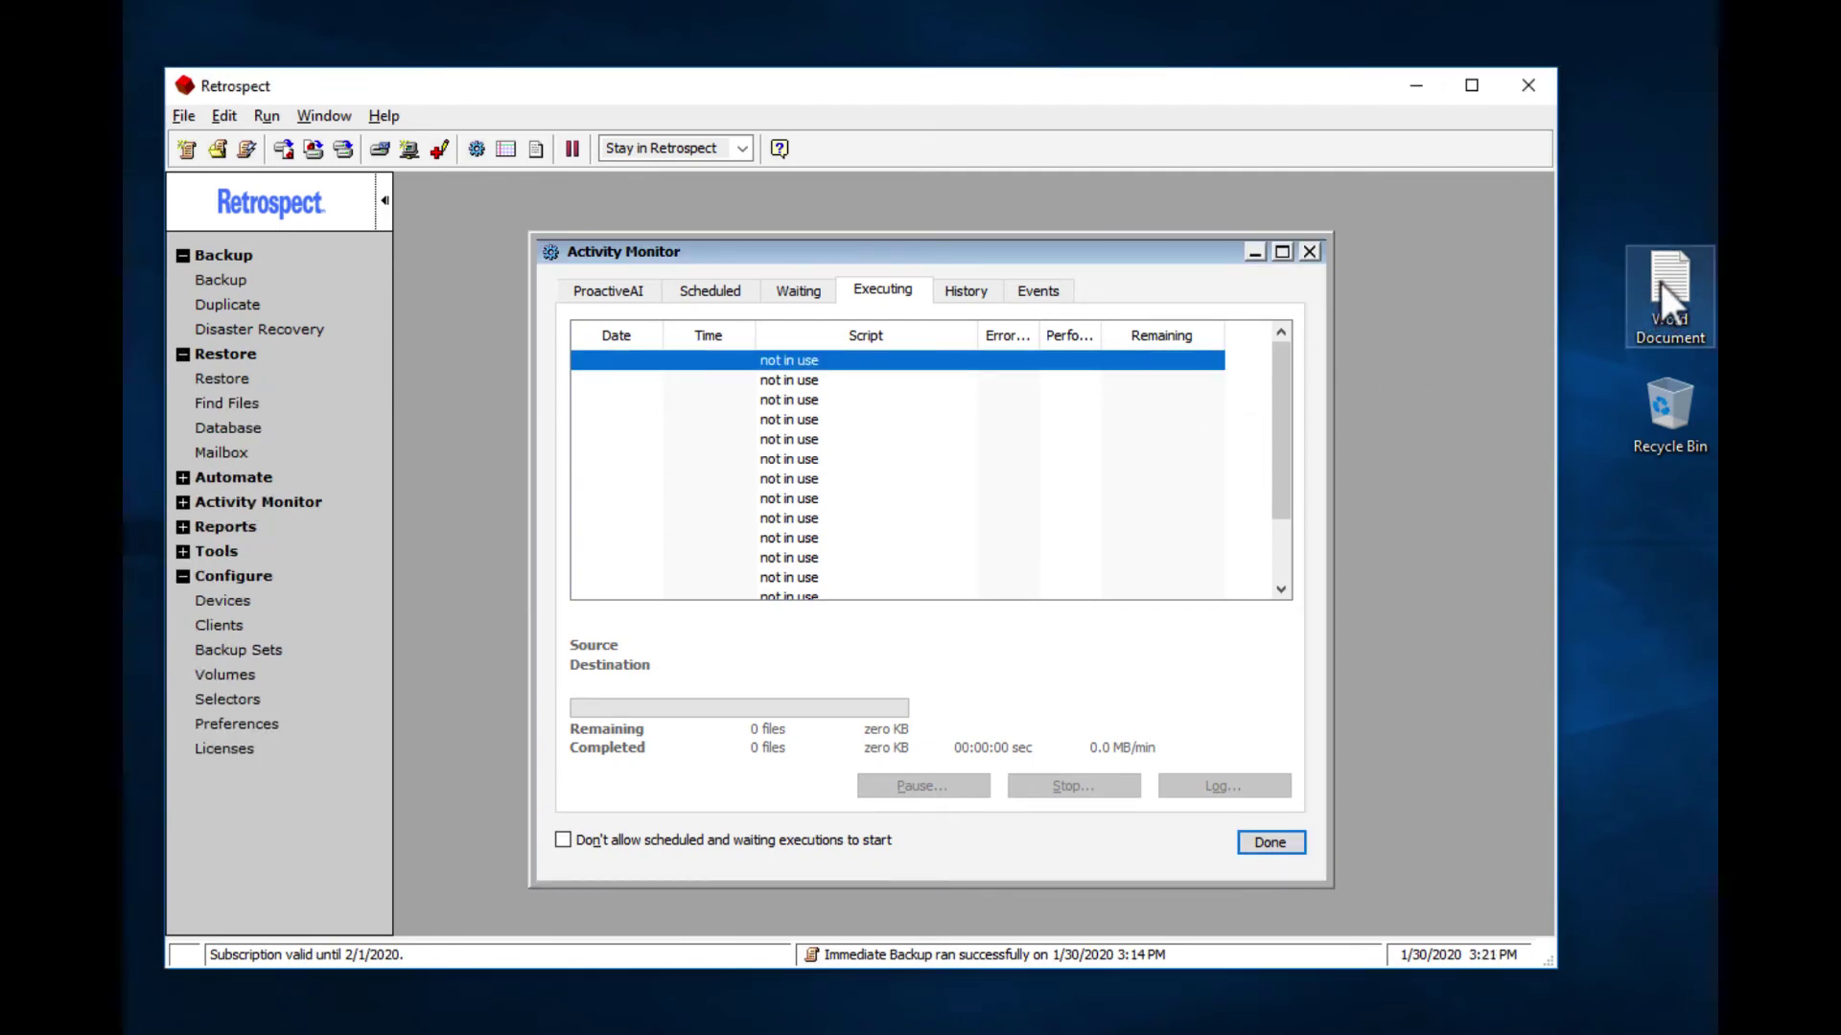
Step: Delete the desktop Word Document, then restore individual files from Google Cloud Set to the original location
left_click_drag(1659, 279, 1660, 394)
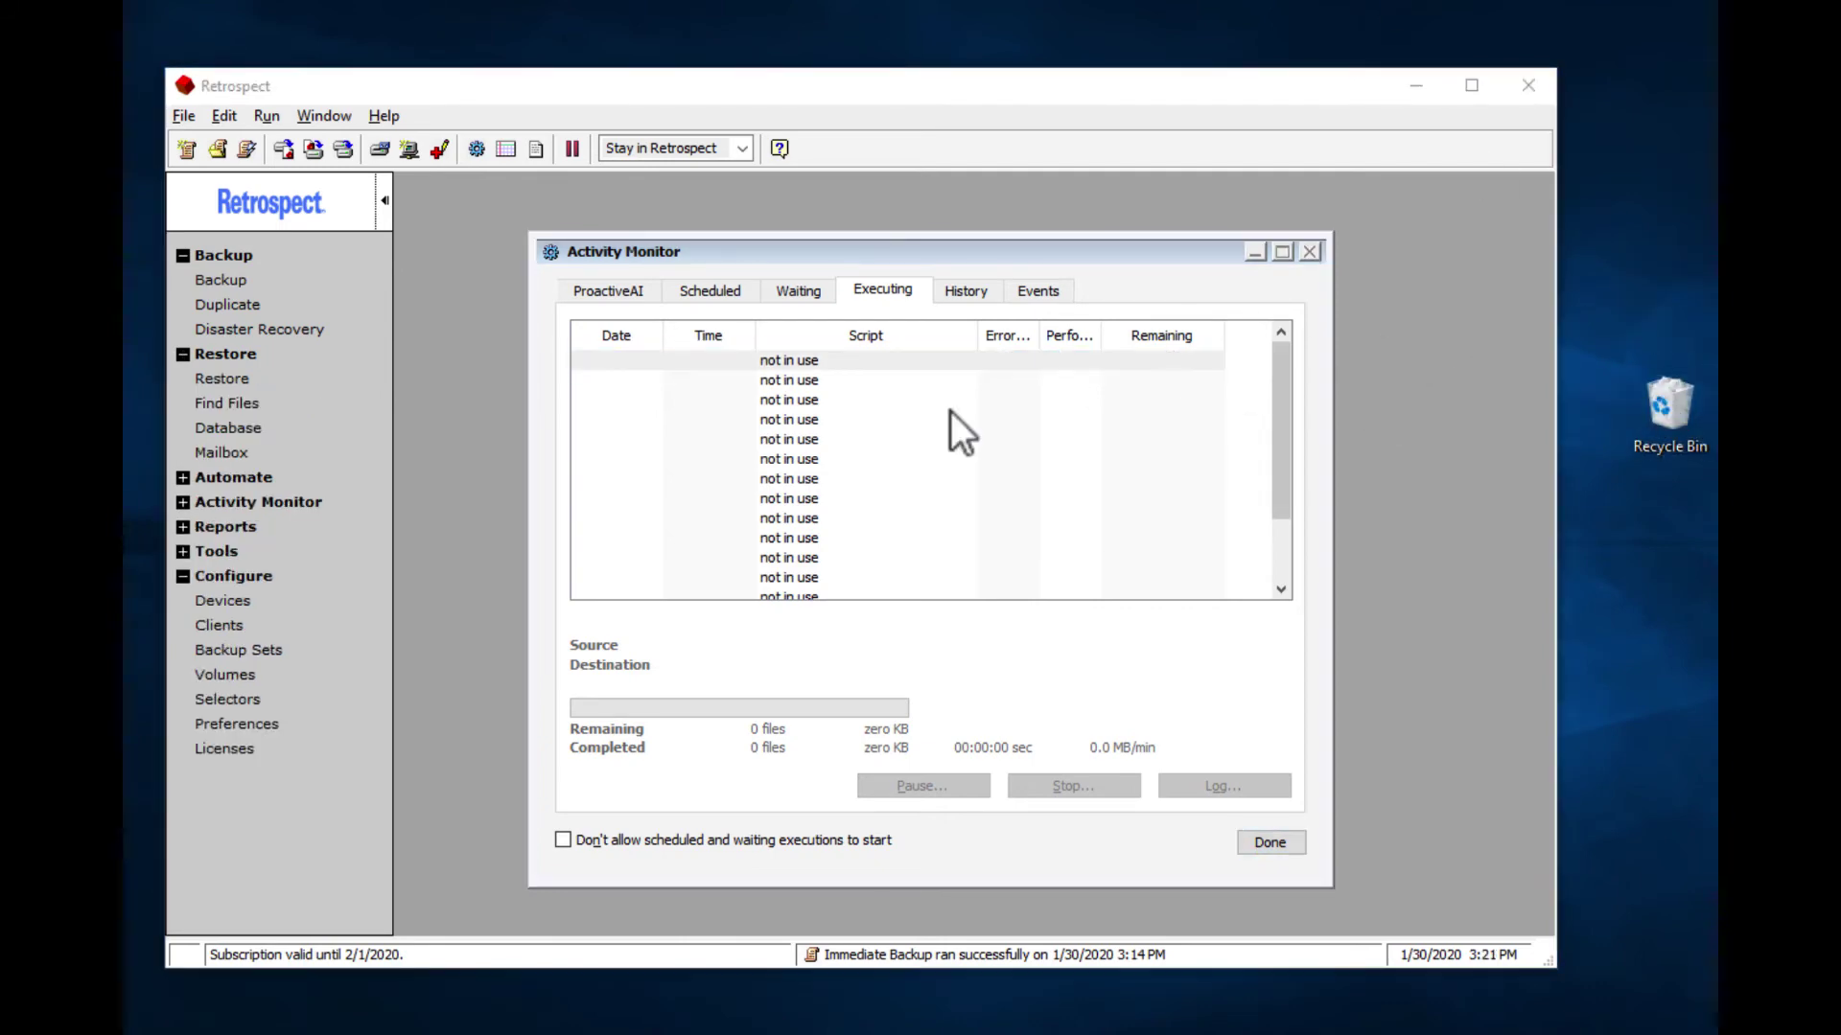
left_click(205, 378)
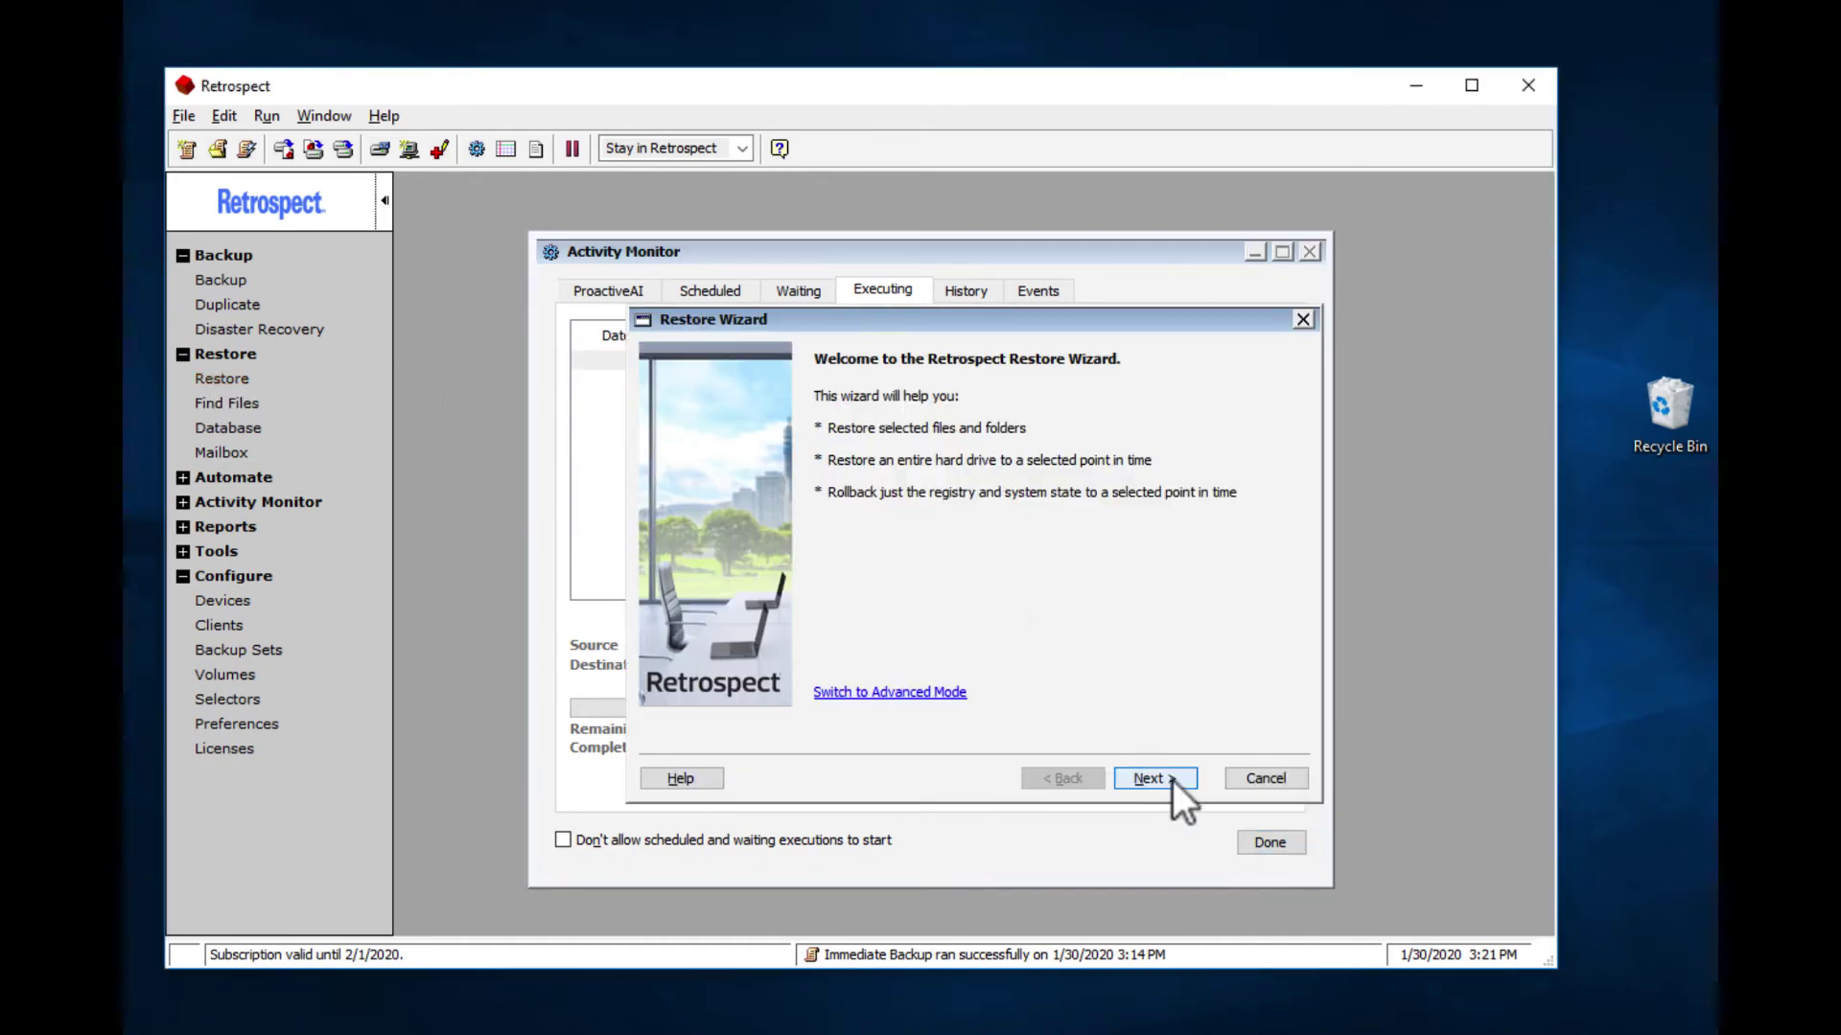
left_click(1155, 779)
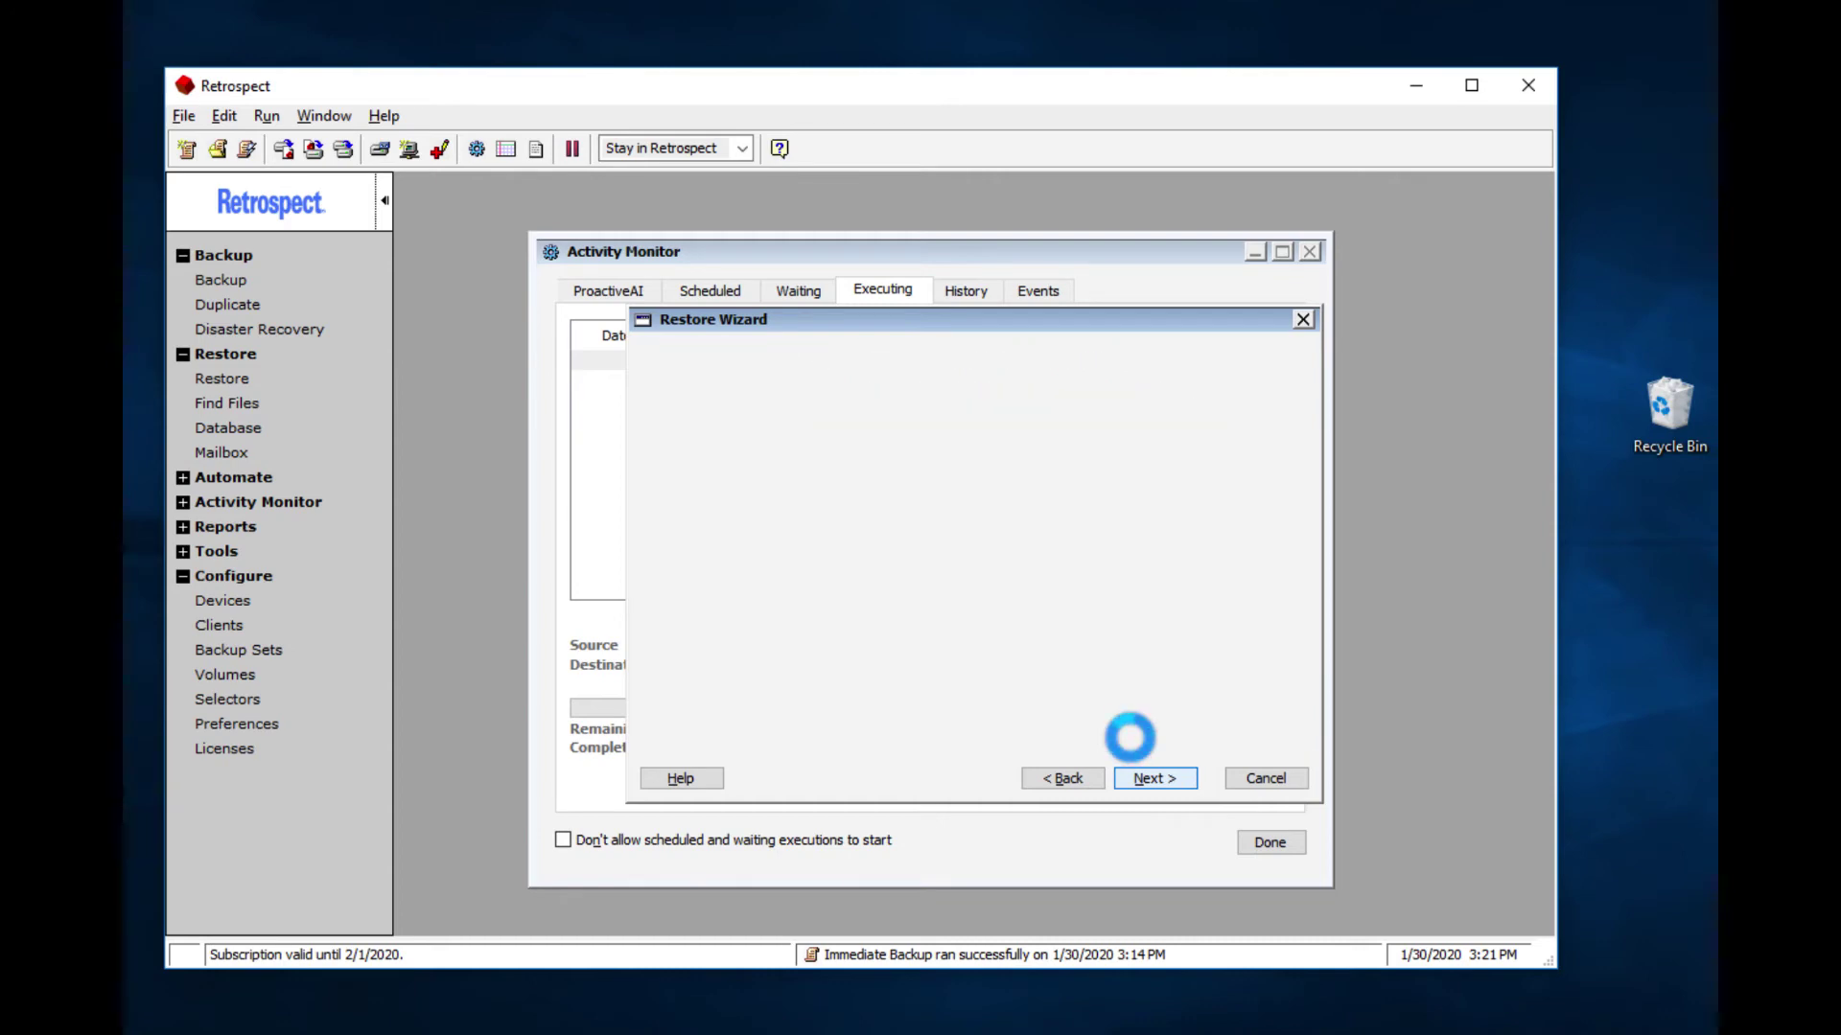
left_click(1171, 780)
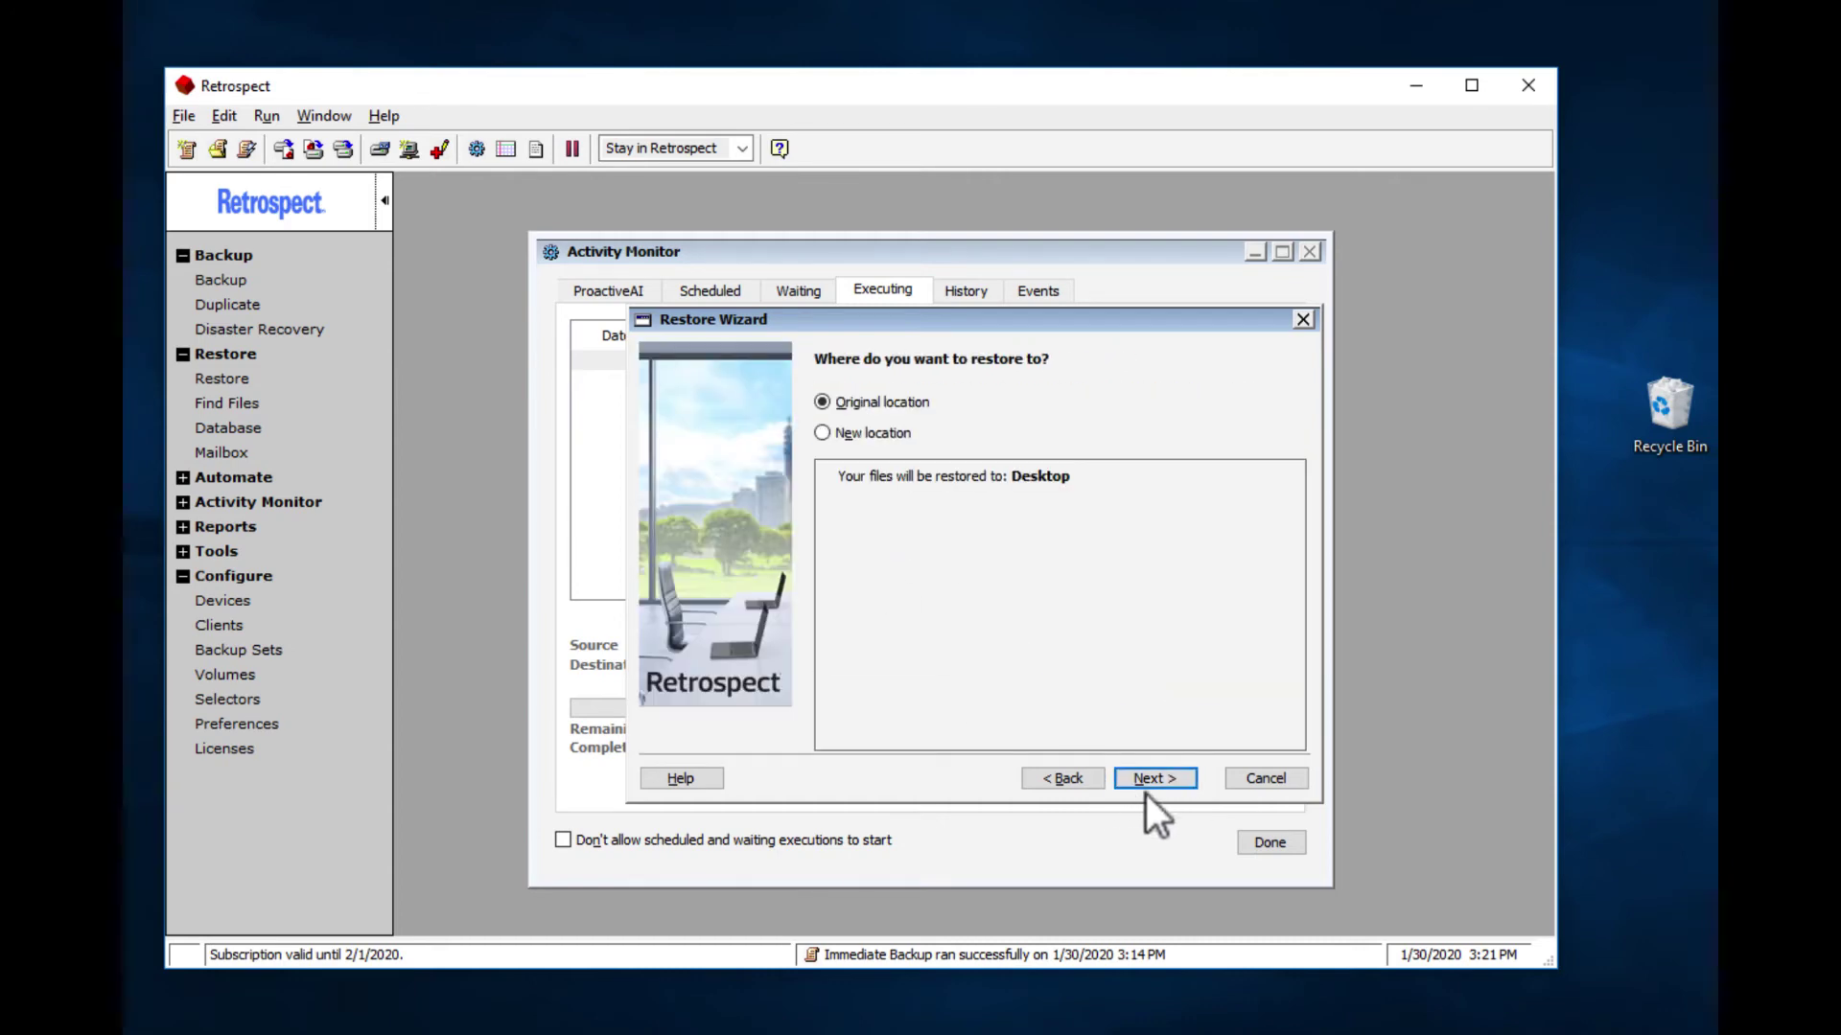
left_click(1155, 780)
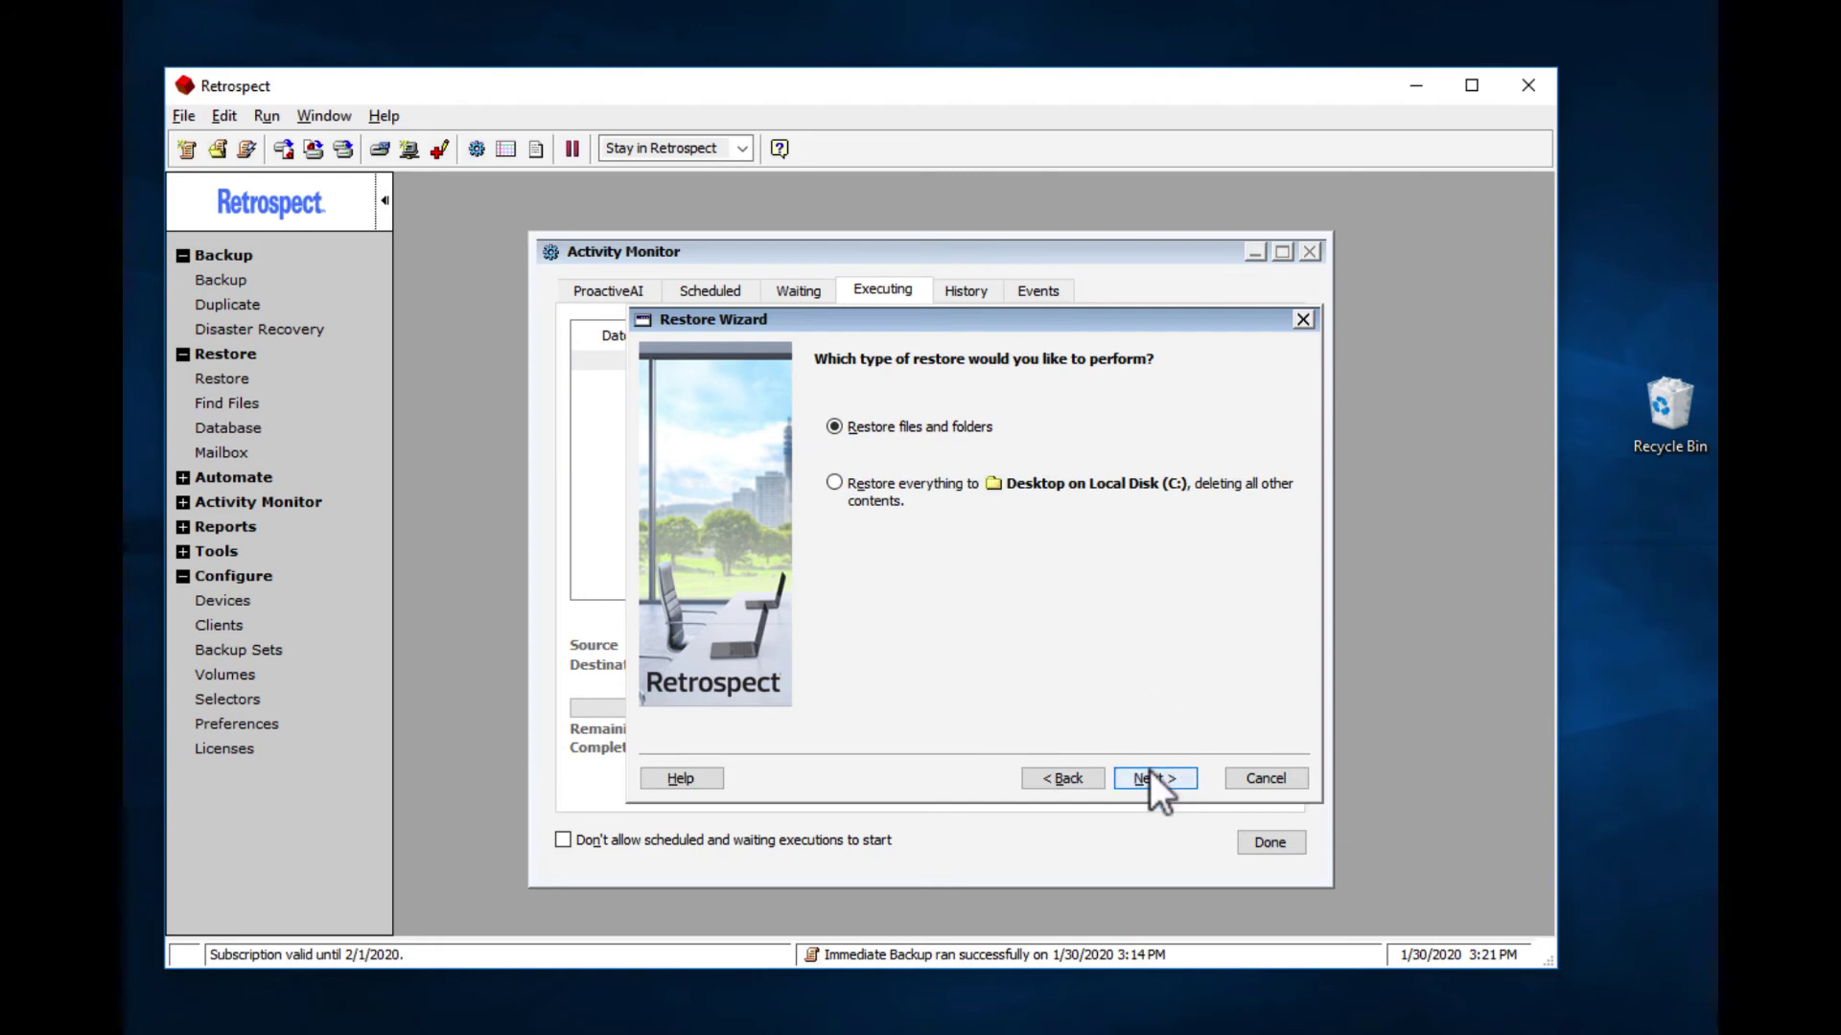
left_click(1150, 775)
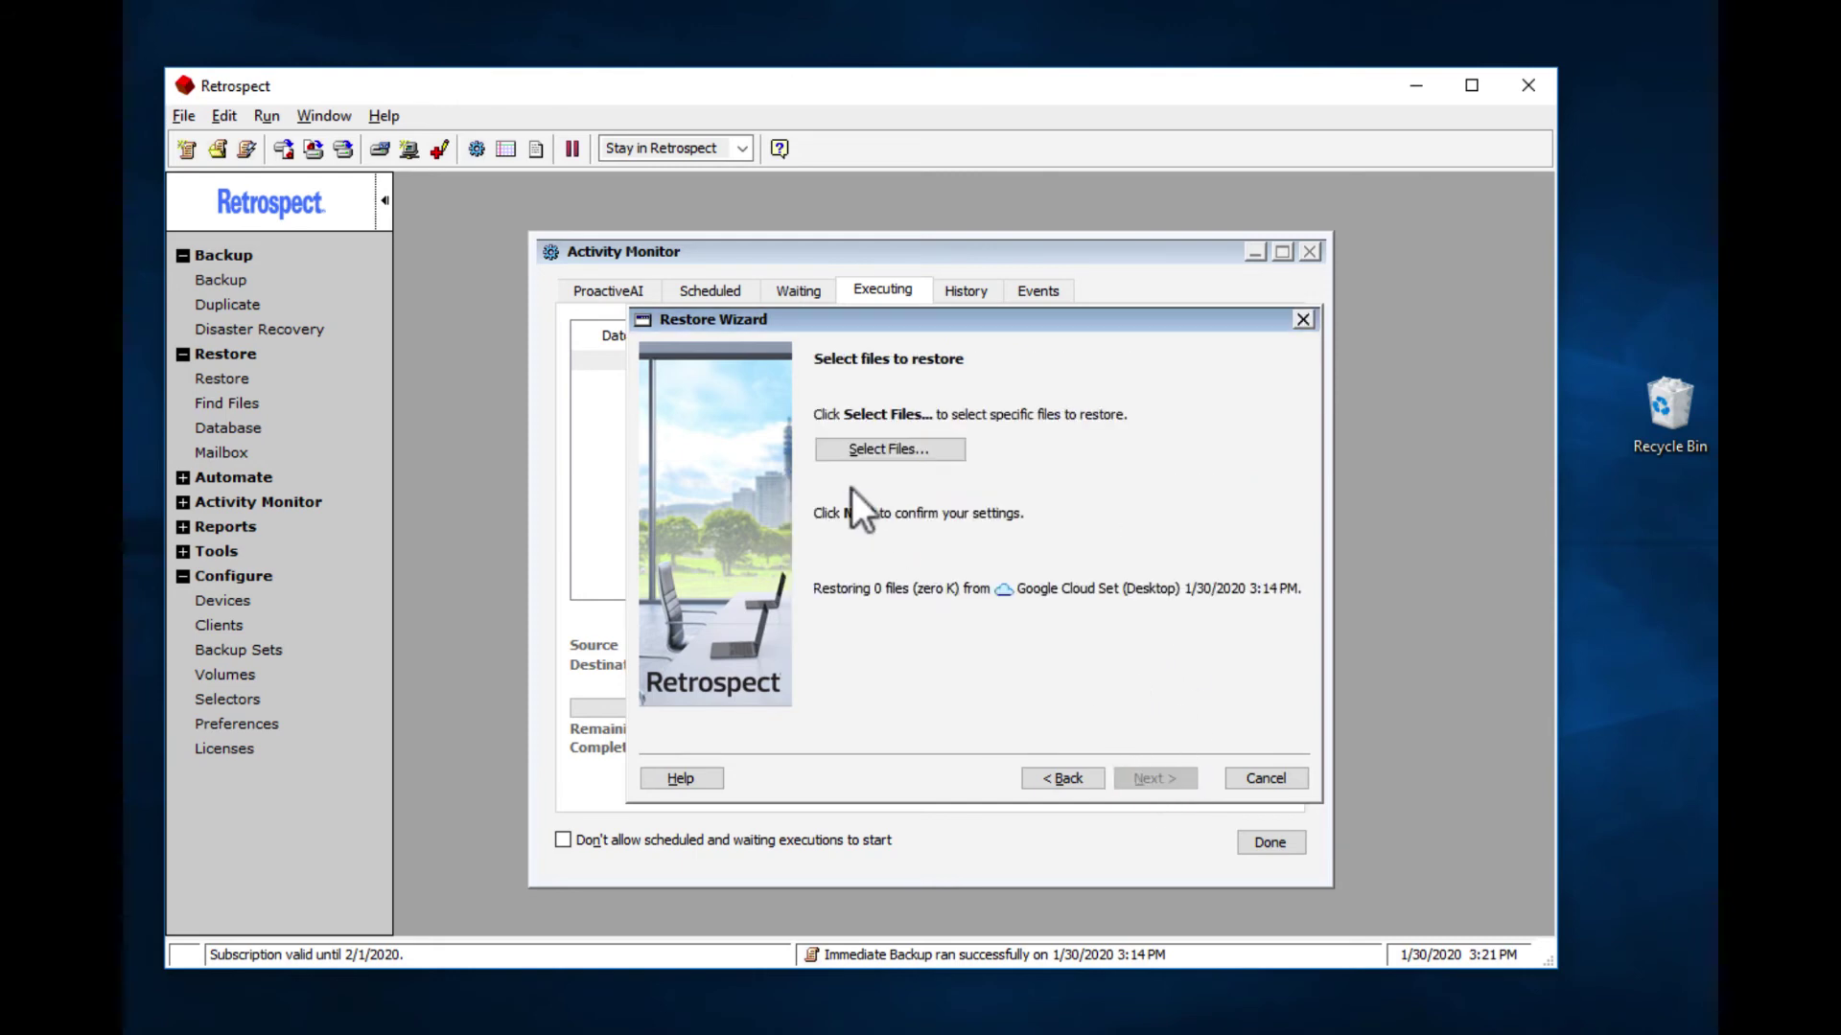
Step: Mark the Desktop files, run the restore, and open the recovered Word Document to verify it
left_click(863, 451)
left_click(799, 570)
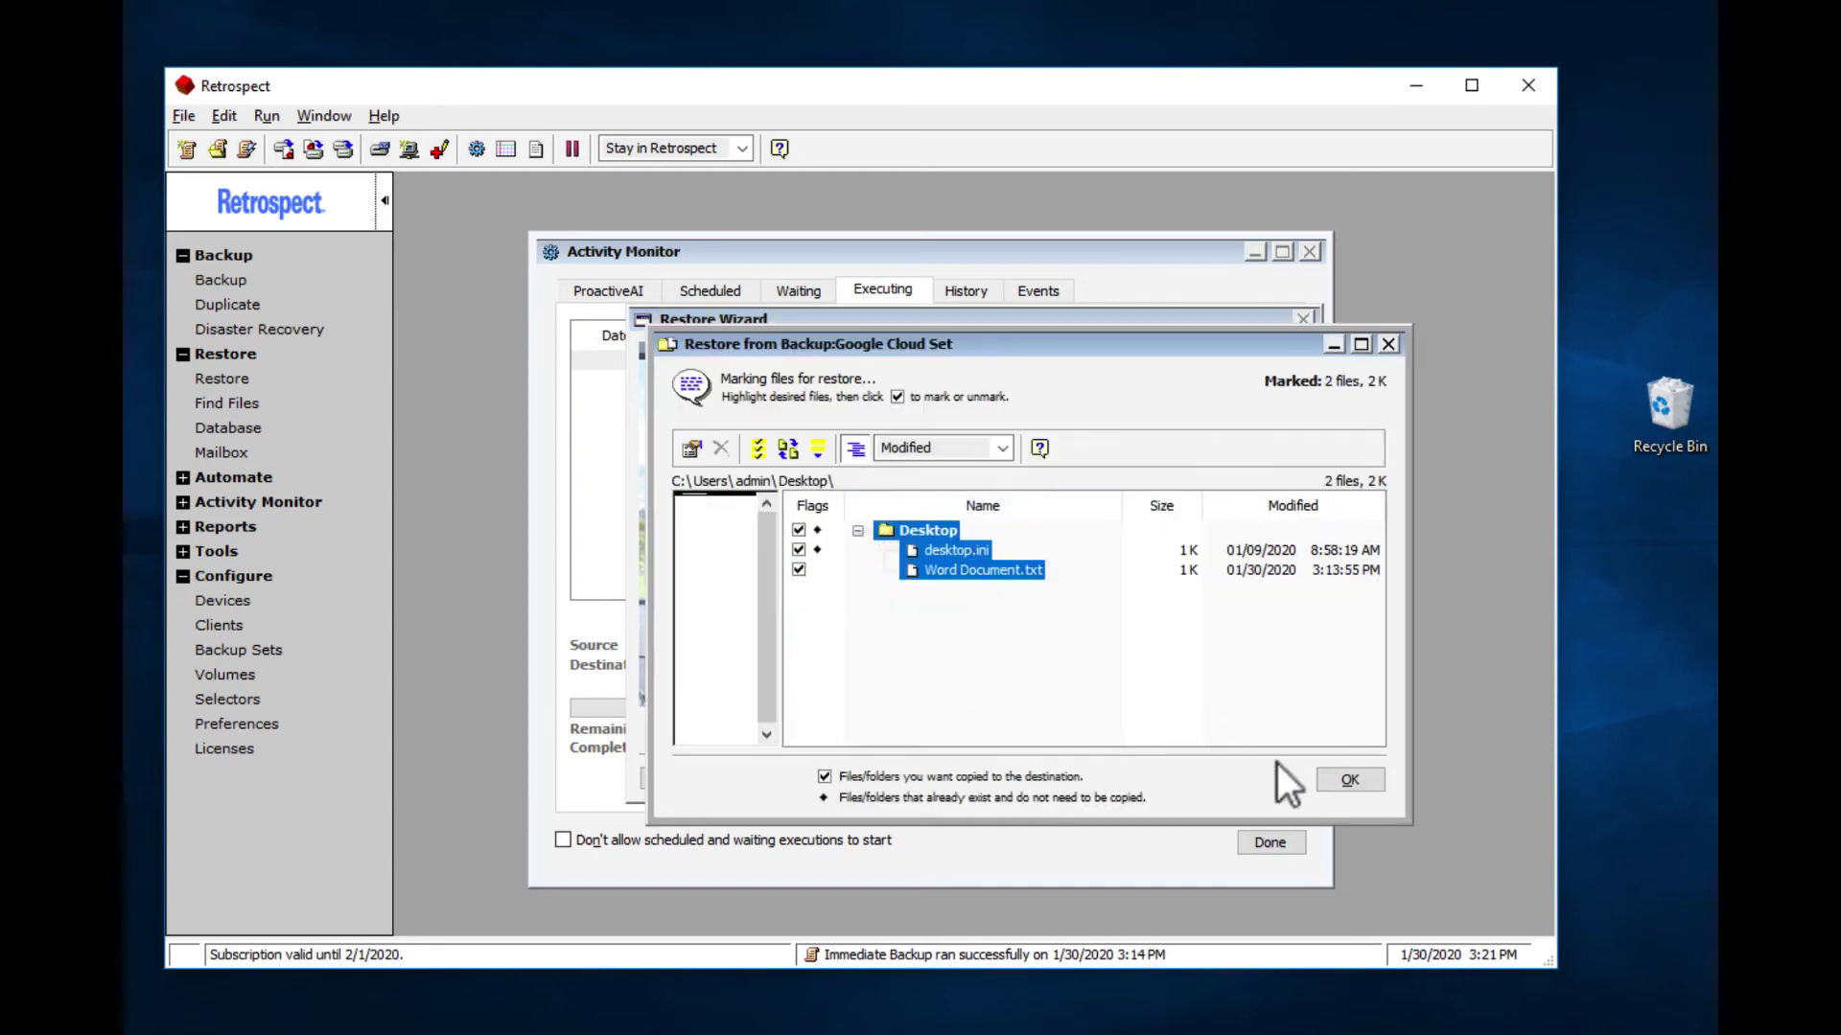
left_click(1152, 779)
left_click(1159, 775)
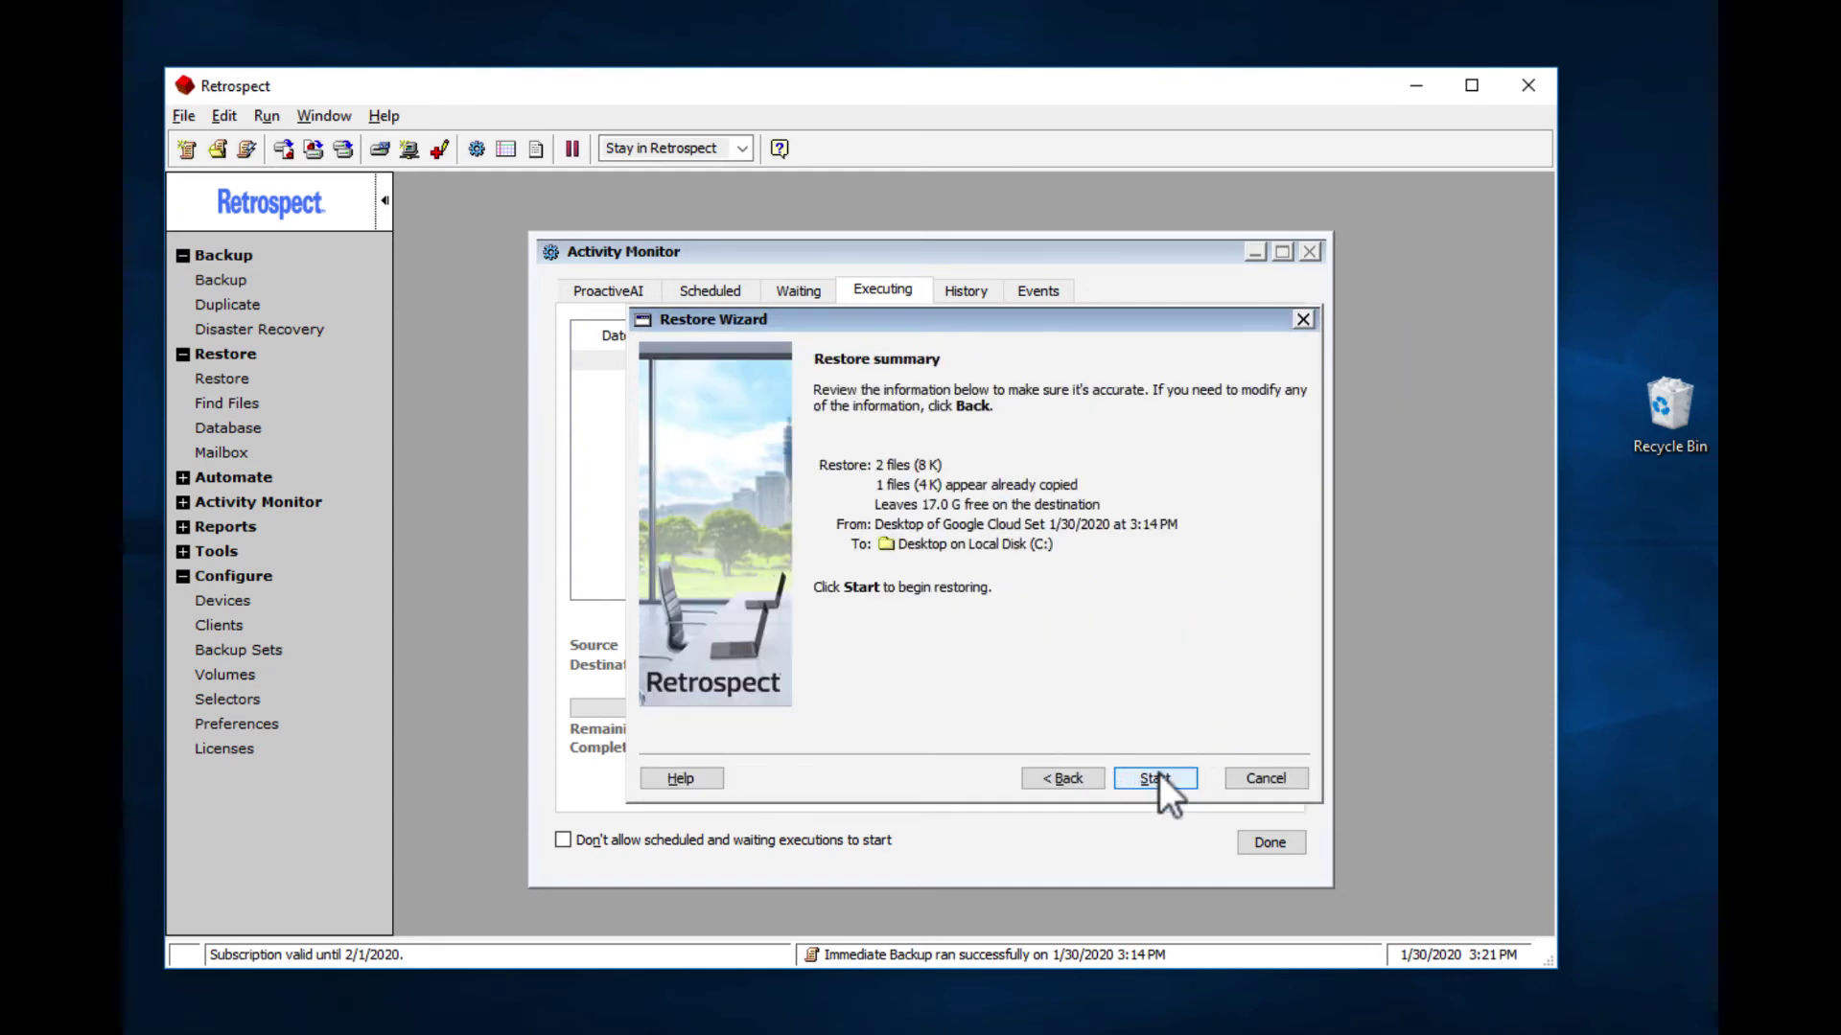
left_click(1159, 774)
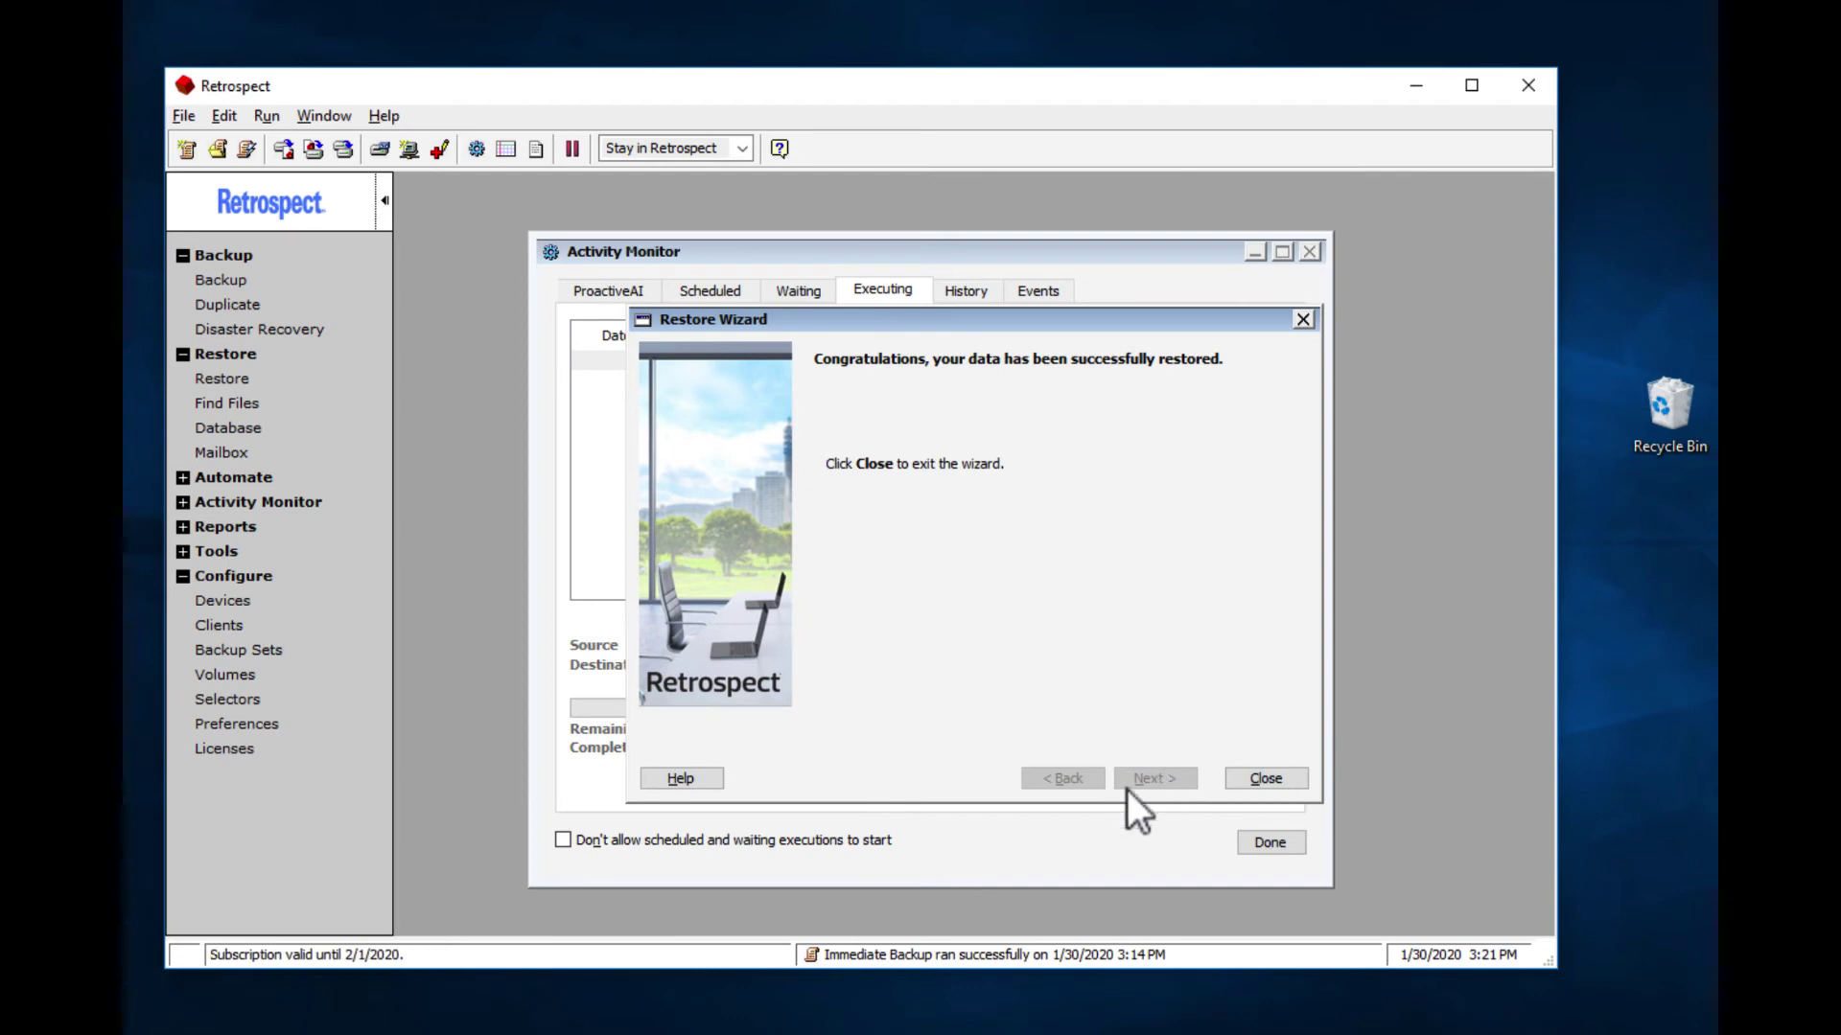
left_click_drag(637, 213, 1642, 270)
double_click(1666, 264)
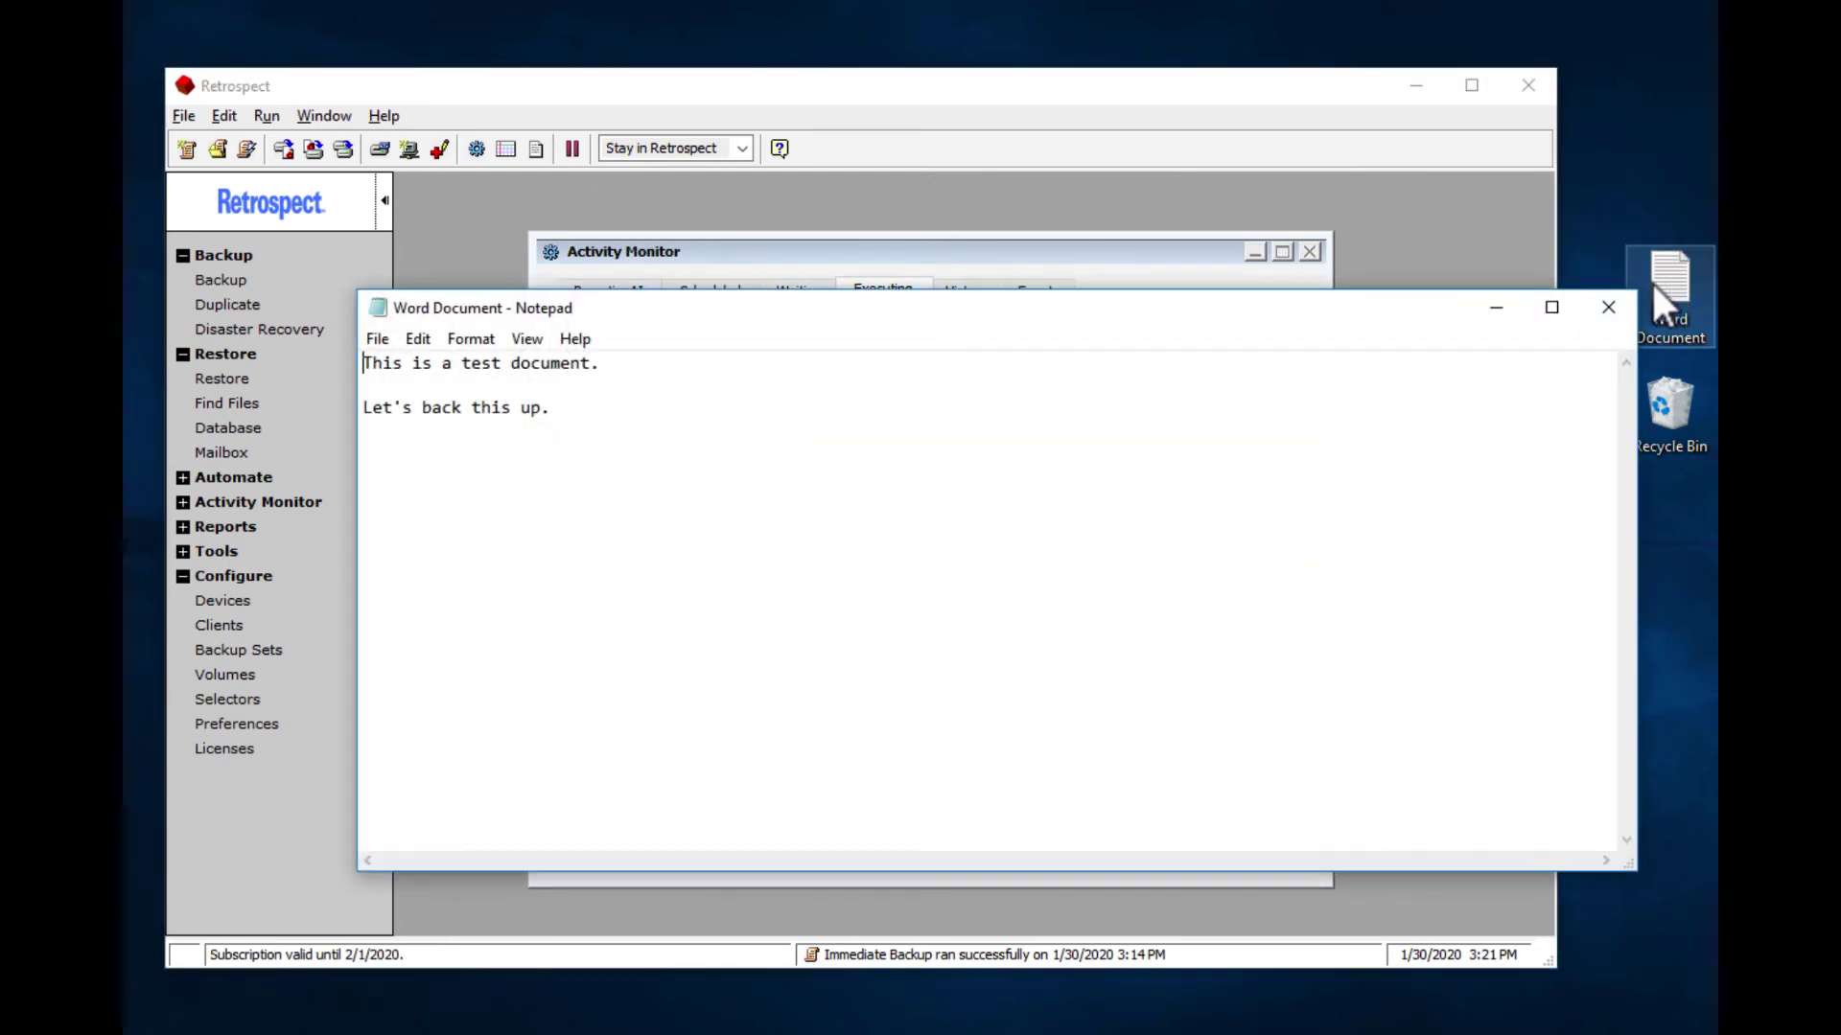